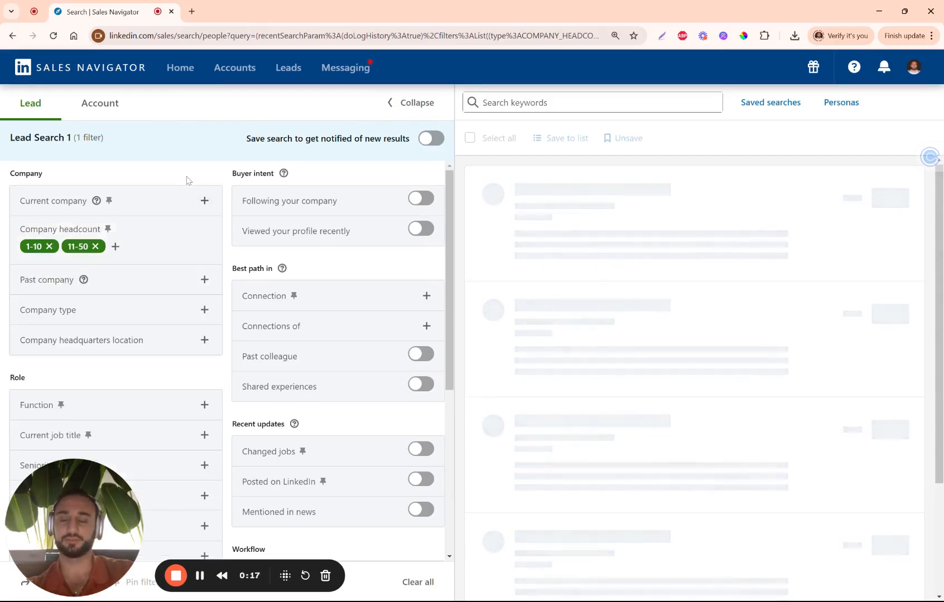
Add Founder and Co-Founder to the Current job title filter
{"action": "scroll", "coordinate": [179, 242], "scroll_direction": "down", "scroll_amount": 3}
{"action": "left_click", "coordinate": [168, 247]}
{"action": "type", "text": "founder"}
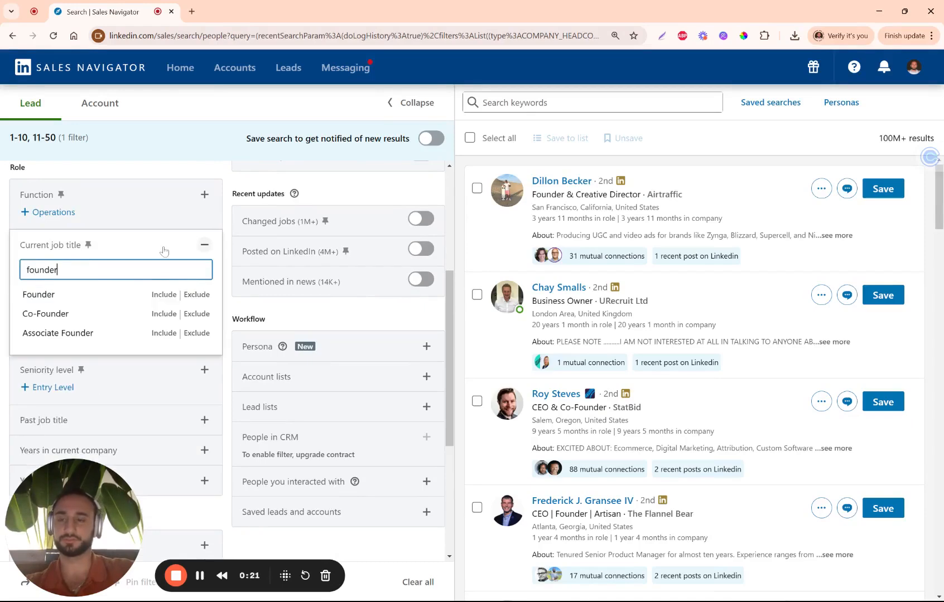
{"action": "left_click", "coordinate": [92, 294]}
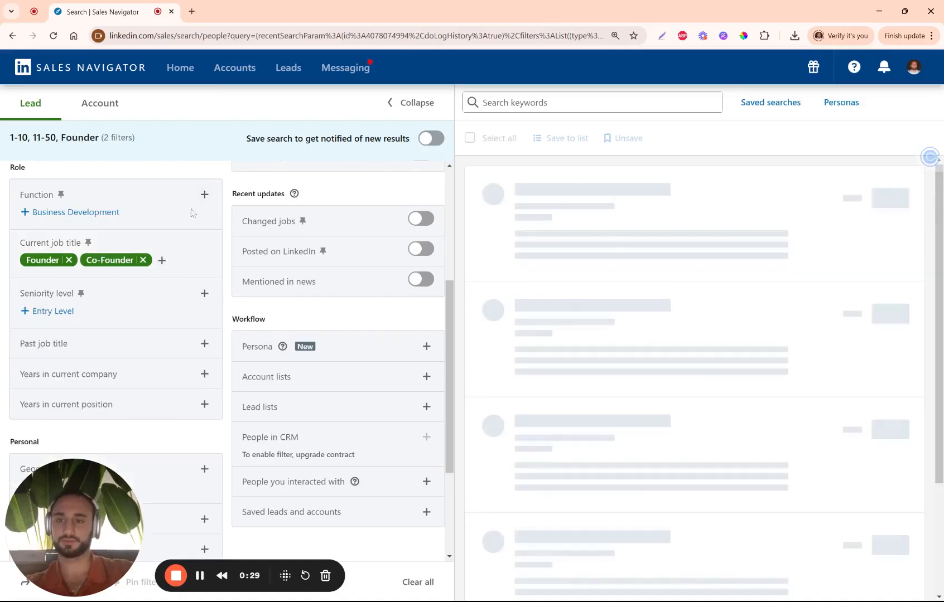
Set the Geography filter to include United States
{"action": "scroll", "coordinate": [198, 261], "scroll_direction": "down", "scroll_amount": 4}
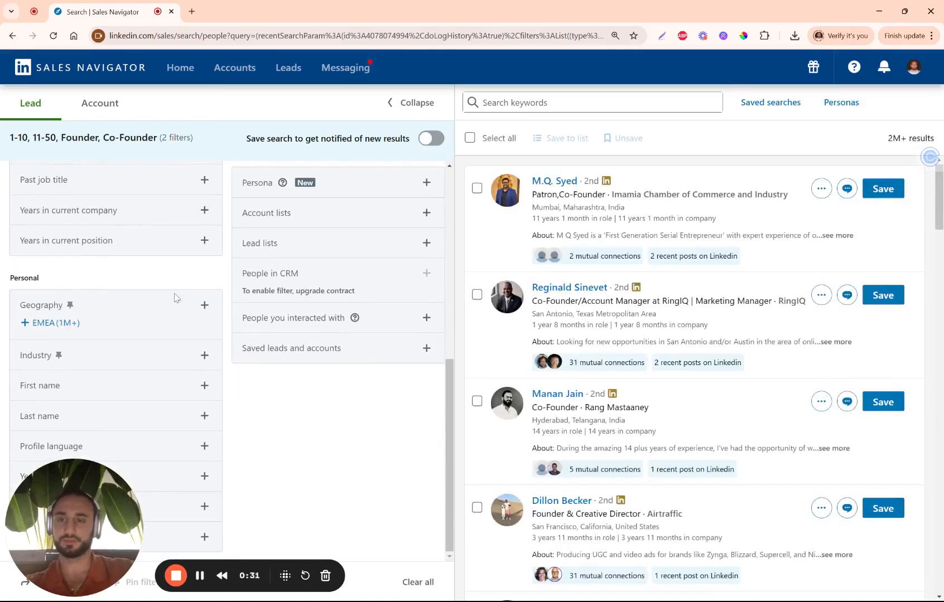
{"action": "left_click", "coordinate": [179, 303]}
{"action": "type", "text": "unite"}
{"action": "left_click", "coordinate": [103, 353]}
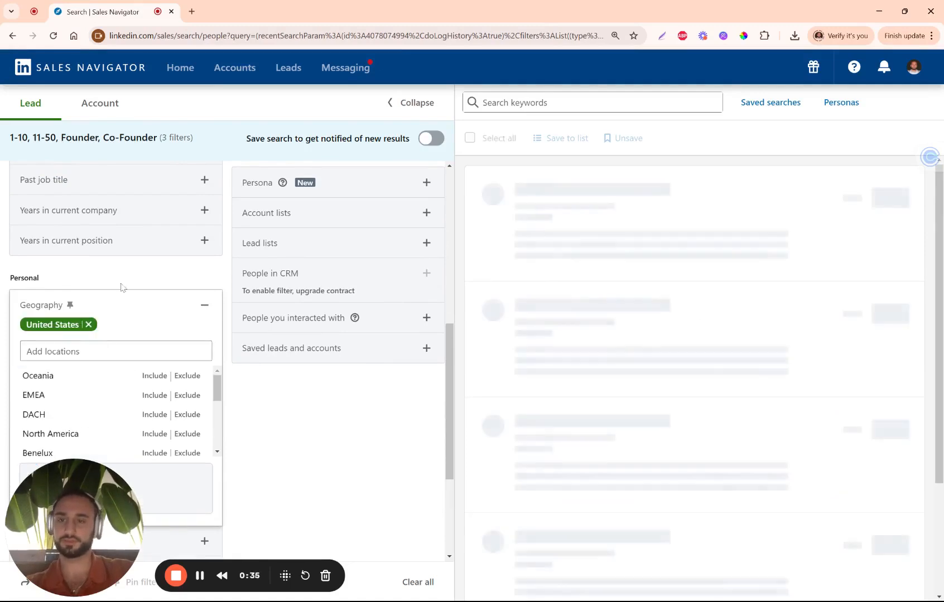
{"action": "left_click", "coordinate": [128, 278]}
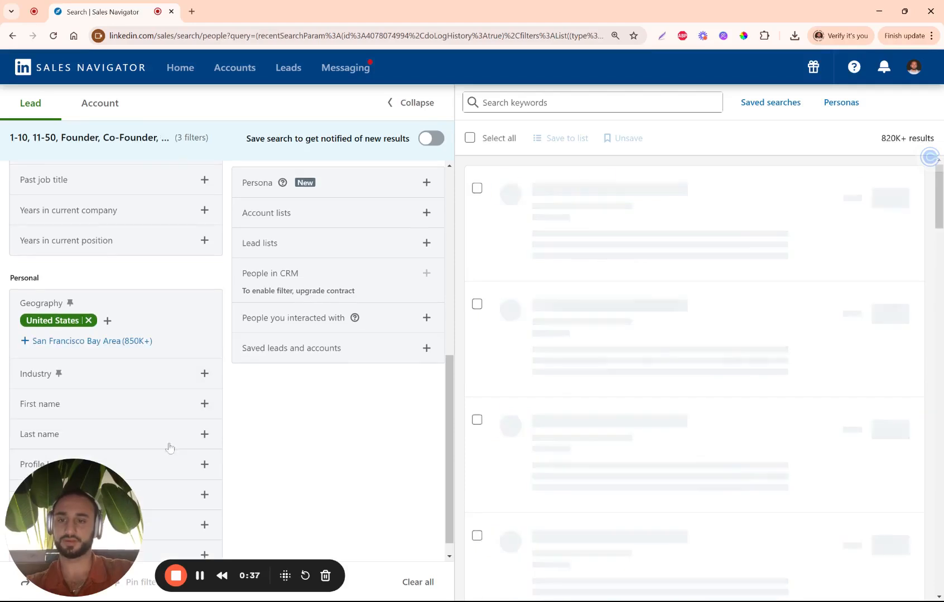
Set the Profile language filter to English
{"action": "left_click", "coordinate": [184, 466]}
{"action": "left_click_drag", "start_coordinate": [93, 493], "coordinate": [446, 476]}
{"action": "left_click", "coordinate": [150, 470]}
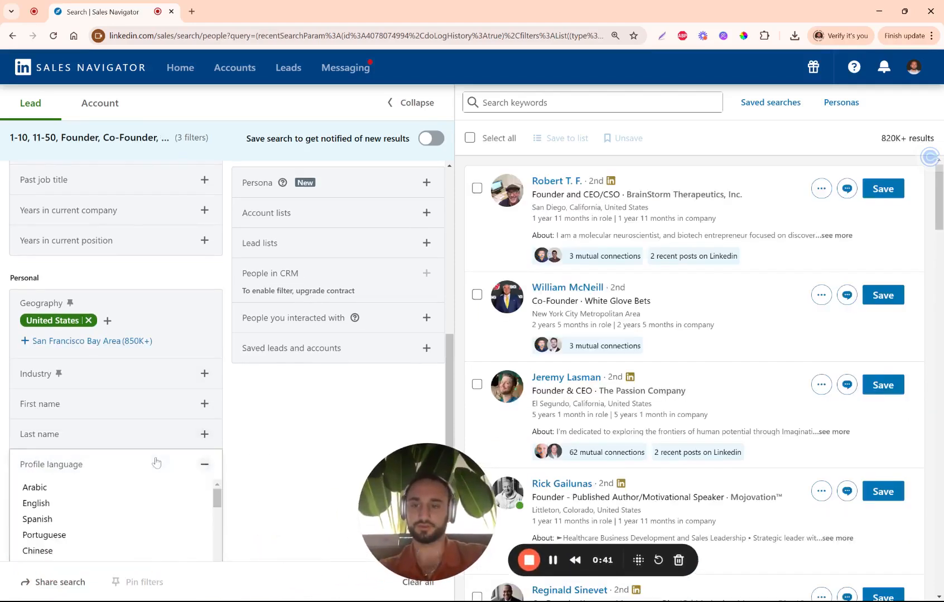
{"action": "left_click", "coordinate": [78, 507]}
{"action": "left_click", "coordinate": [274, 430]}
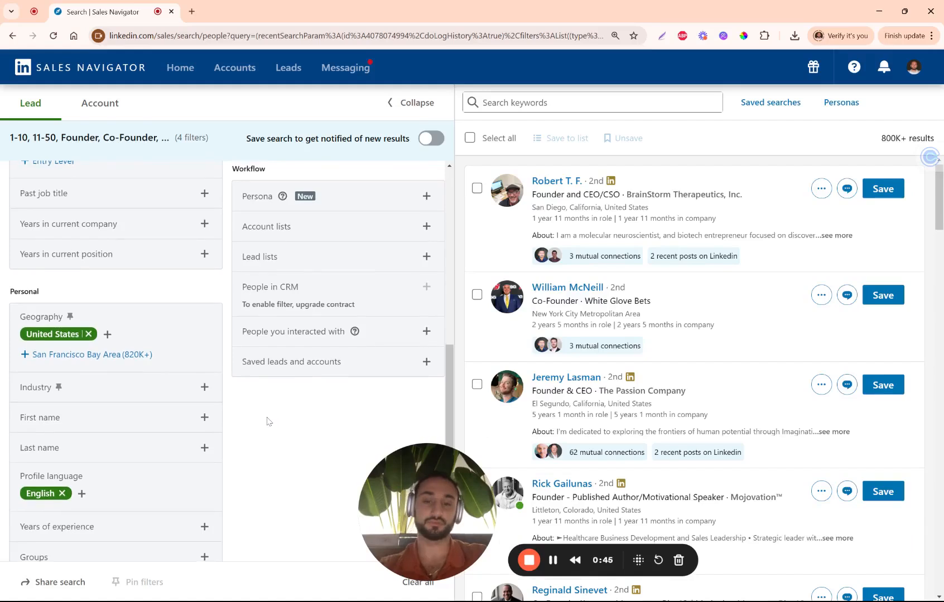
Set the Industry filter to include Marketing Services
{"action": "scroll", "coordinate": [268, 422], "scroll_direction": "up", "scroll_amount": 1}
{"action": "scroll", "coordinate": [268, 421], "scroll_direction": "down", "scroll_amount": 1}
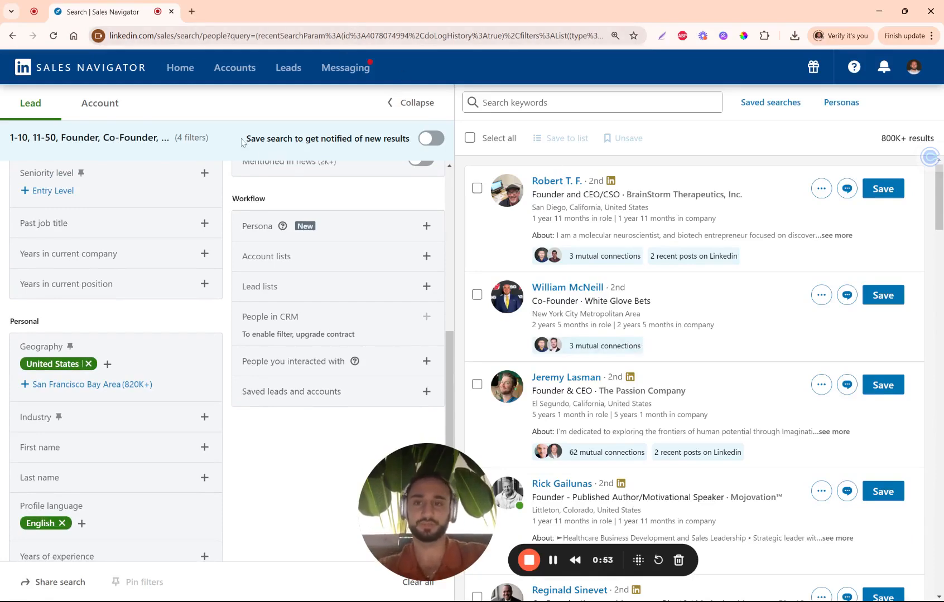
{"action": "scroll", "coordinate": [241, 449], "scroll_direction": "down", "scroll_amount": 1}
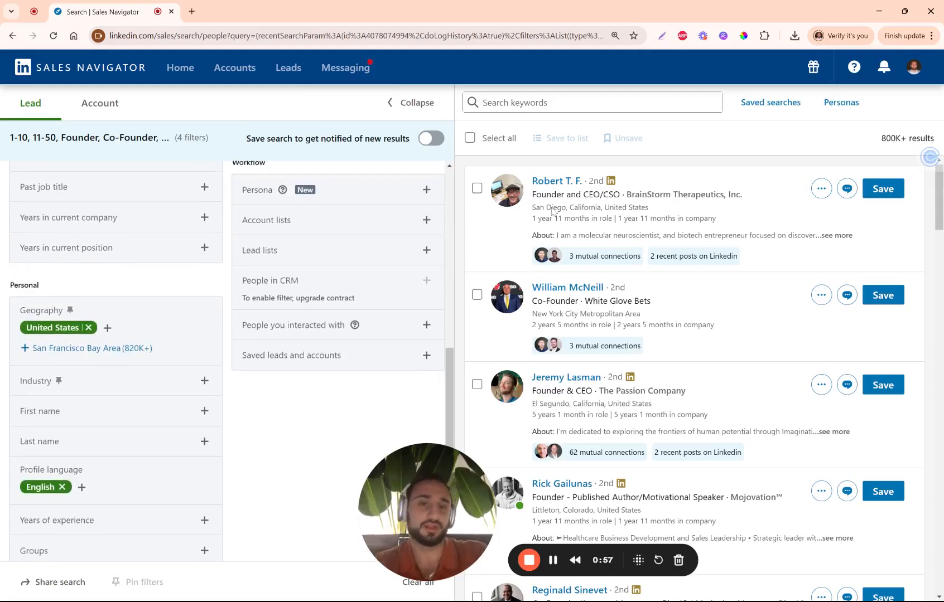
{"action": "left_click", "coordinate": [188, 386]}
{"action": "type", "text": "marketing"}
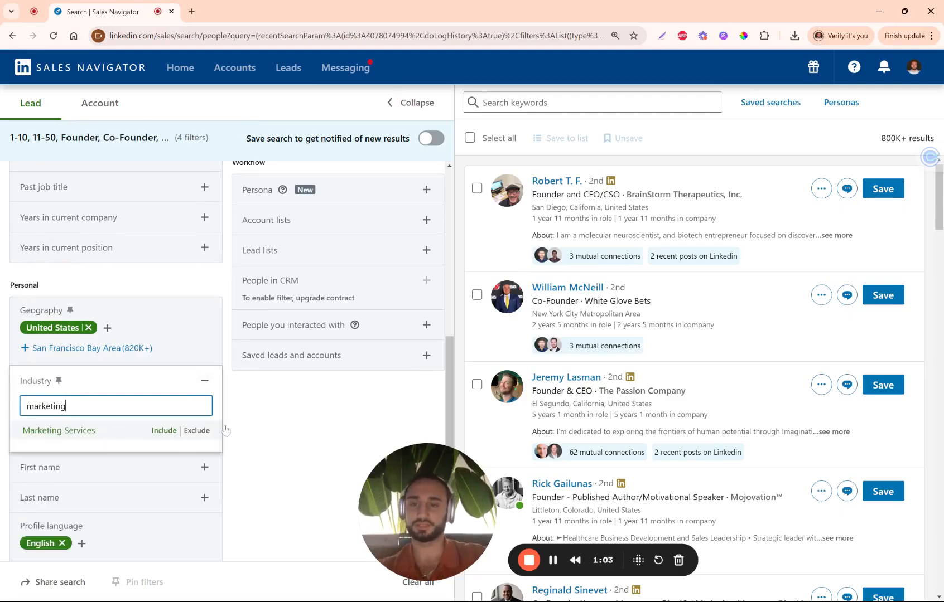
{"action": "left_click", "coordinate": [164, 431]}
{"action": "left_click", "coordinate": [248, 420]}
{"action": "scroll", "coordinate": [246, 416], "scroll_direction": "down", "scroll_amount": 1}
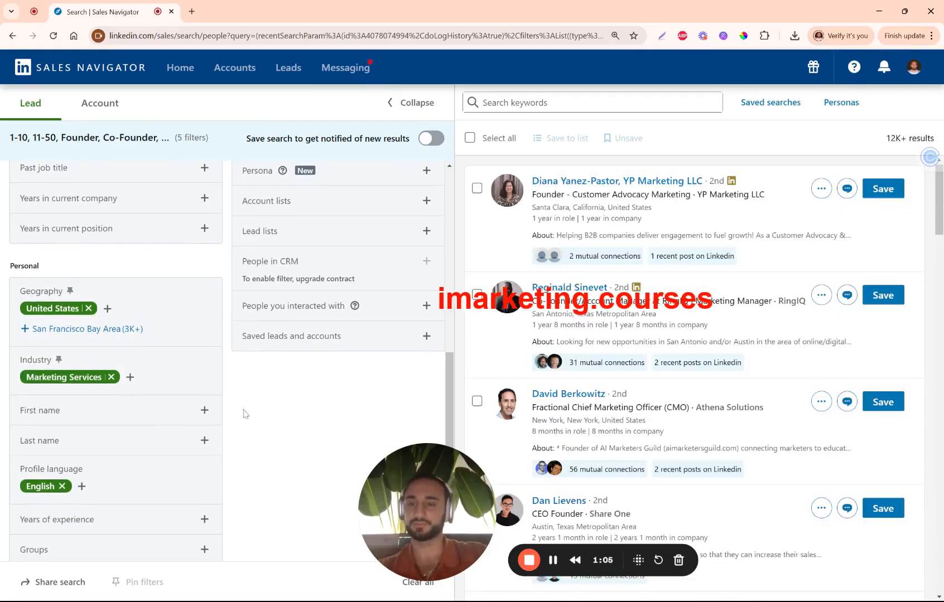
Limit the leads to people who recently posted on LinkedIn
{"action": "scroll", "coordinate": [244, 414], "scroll_direction": "up", "scroll_amount": 5}
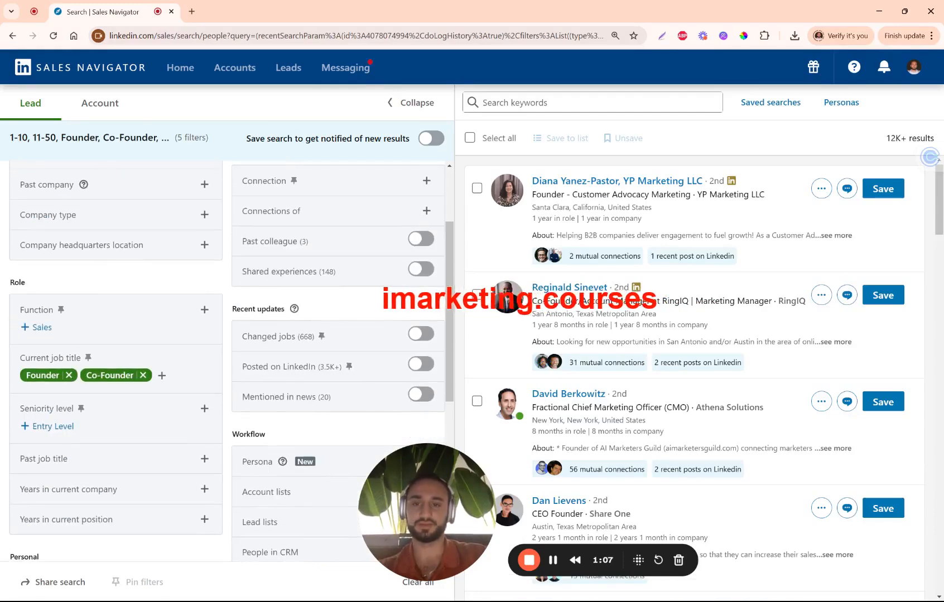
{"action": "left_click", "coordinate": [298, 361]}
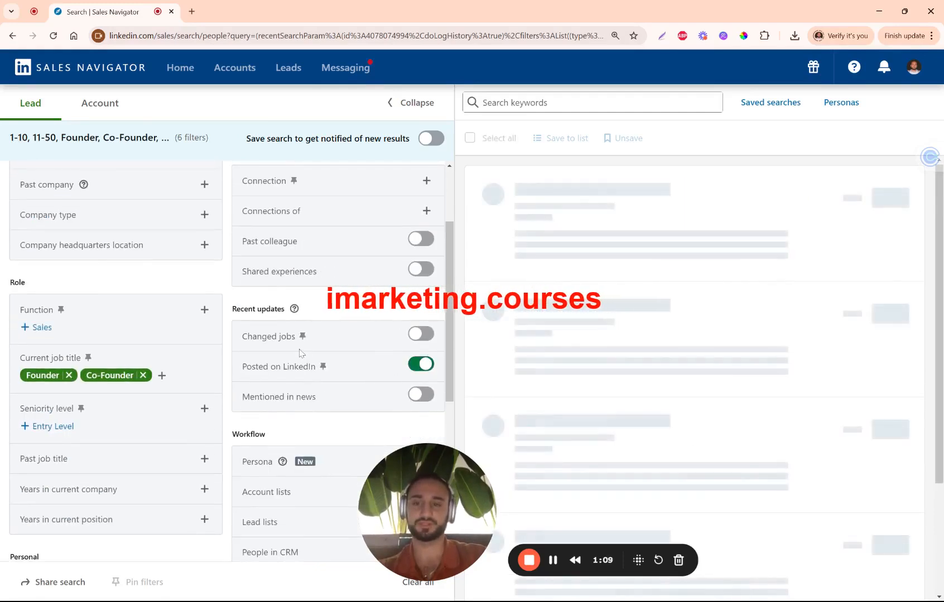
{"action": "scroll", "coordinate": [232, 302], "scroll_direction": "down", "scroll_amount": 1}
{"action": "scroll", "coordinate": [232, 302], "scroll_direction": "up", "scroll_amount": 1}
Set the Connection filter to 2nd degree connections and 3rd+ degree connections
{"action": "scroll", "coordinate": [433, 306], "scroll_direction": "up", "scroll_amount": 2}
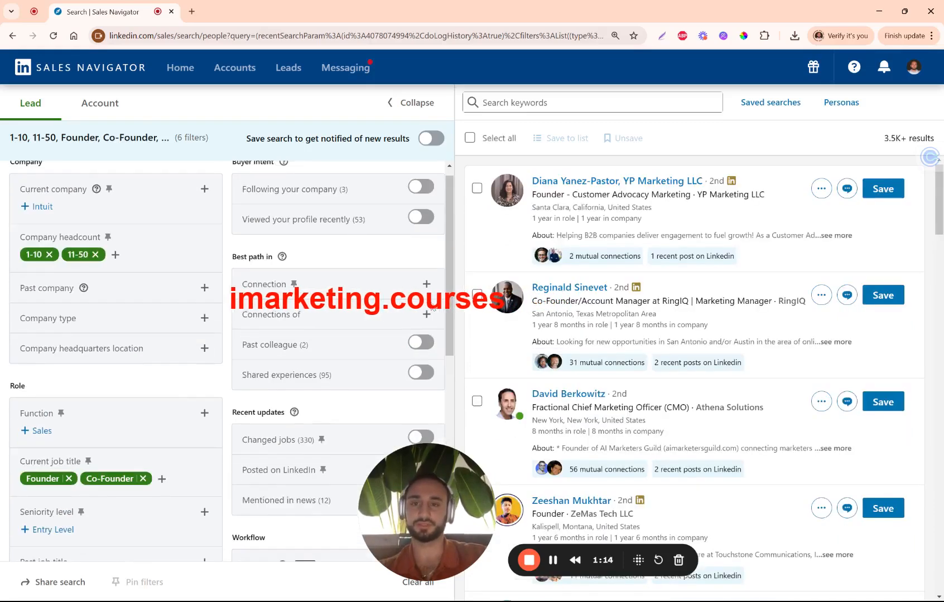
{"action": "left_click", "coordinate": [395, 283]}
{"action": "left_click", "coordinate": [334, 323]}
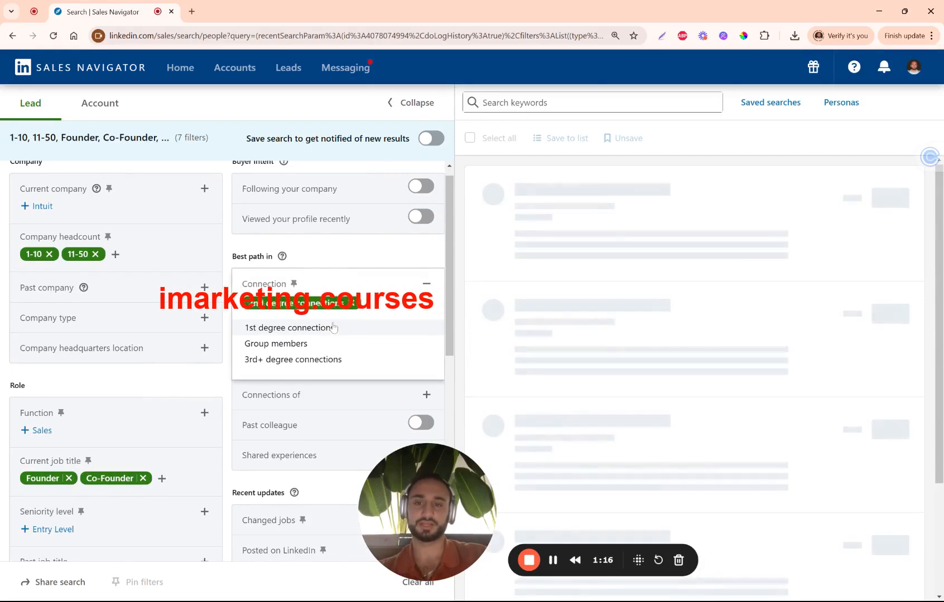
{"action": "left_click", "coordinate": [354, 271]}
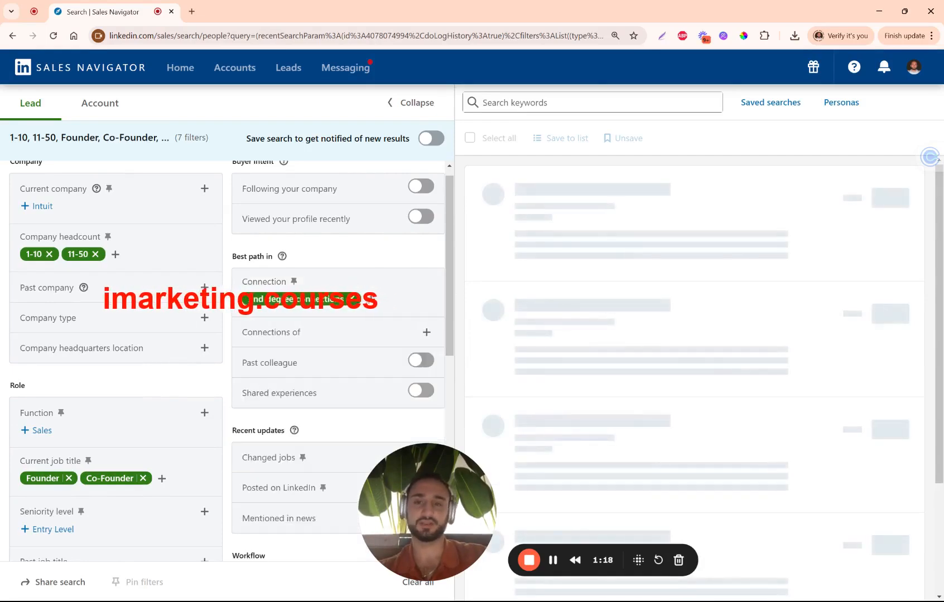
{"action": "left_click", "coordinate": [346, 290]}
{"action": "left_click", "coordinate": [296, 362]}
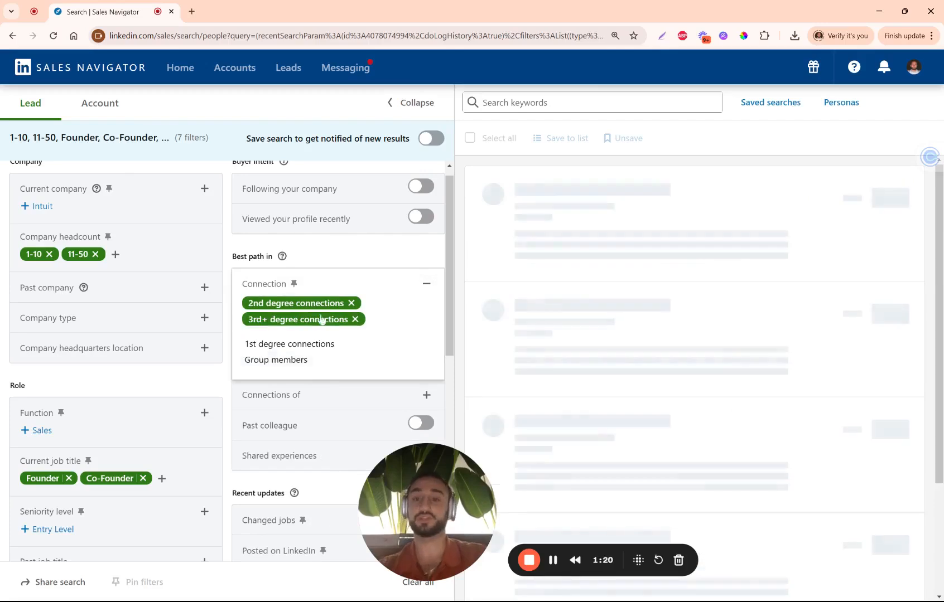
{"action": "left_click", "coordinate": [367, 258]}
{"action": "scroll", "coordinate": [367, 258], "scroll_direction": "down", "scroll_amount": 1}
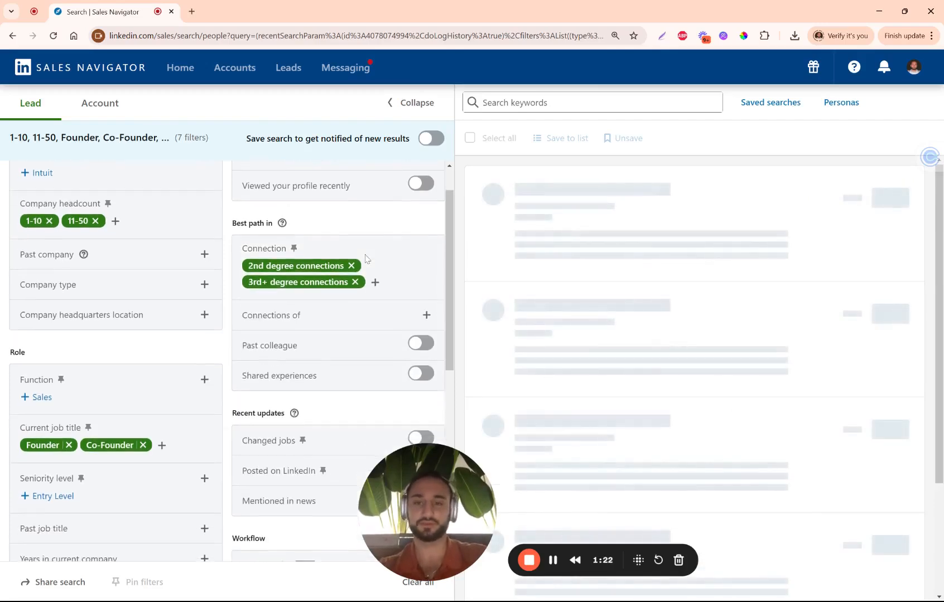
{"action": "left_click", "coordinate": [375, 283]}
{"action": "left_click", "coordinate": [343, 220]}
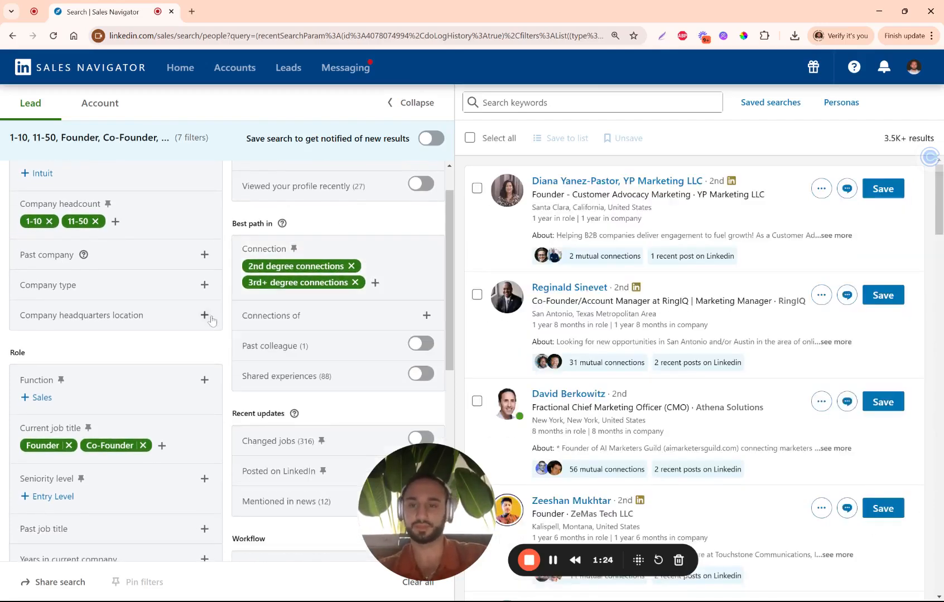
Review the applied lead filters and the ranges offered under Years in current company without choosing one
{"action": "scroll", "coordinate": [319, 266], "scroll_direction": "down", "scroll_amount": 4}
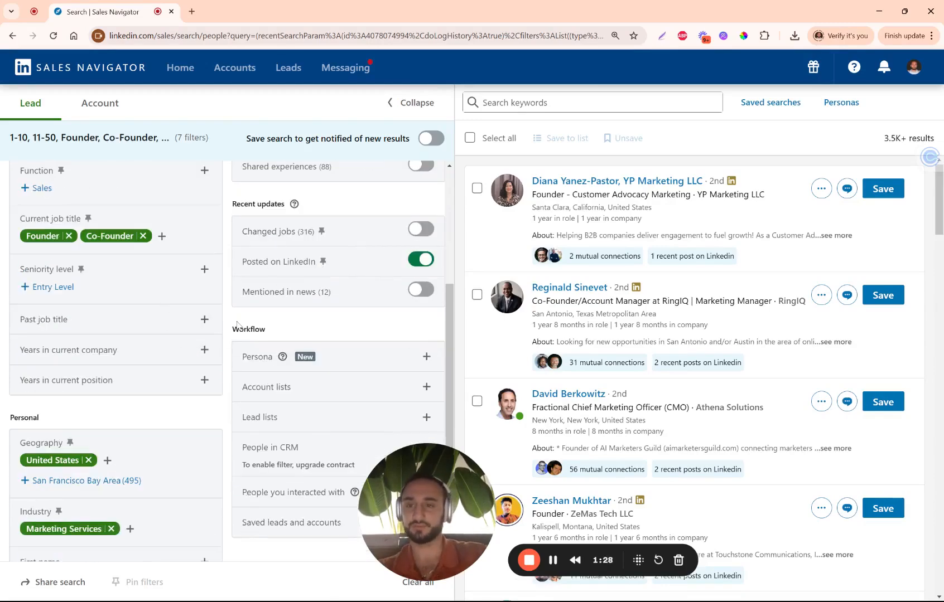
{"action": "scroll", "coordinate": [237, 325], "scroll_direction": "up", "scroll_amount": 5}
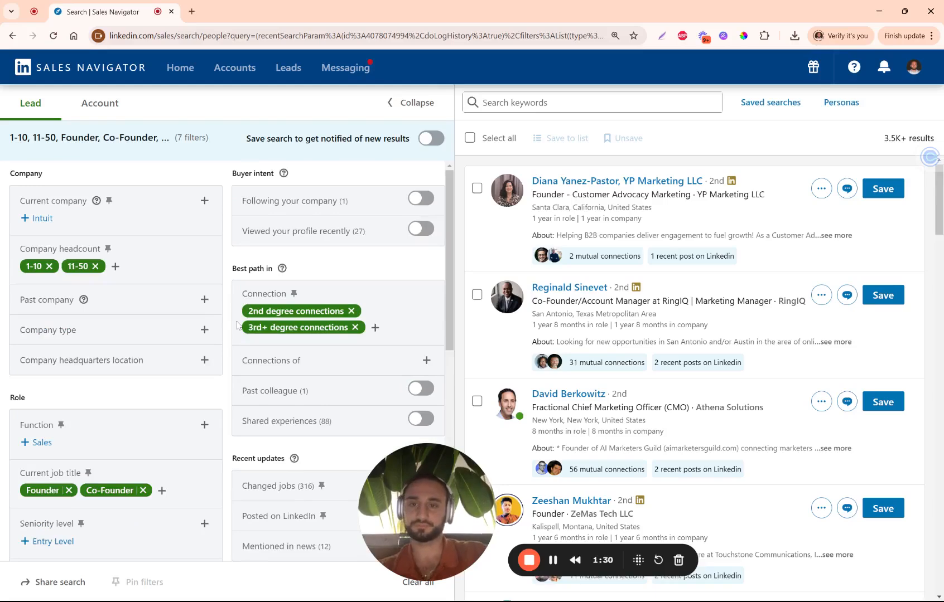
{"action": "scroll", "coordinate": [237, 325], "scroll_direction": "down", "scroll_amount": 4}
{"action": "scroll", "coordinate": [334, 323], "scroll_direction": "up", "scroll_amount": 4}
{"action": "scroll", "coordinate": [426, 316], "scroll_direction": "down", "scroll_amount": 5}
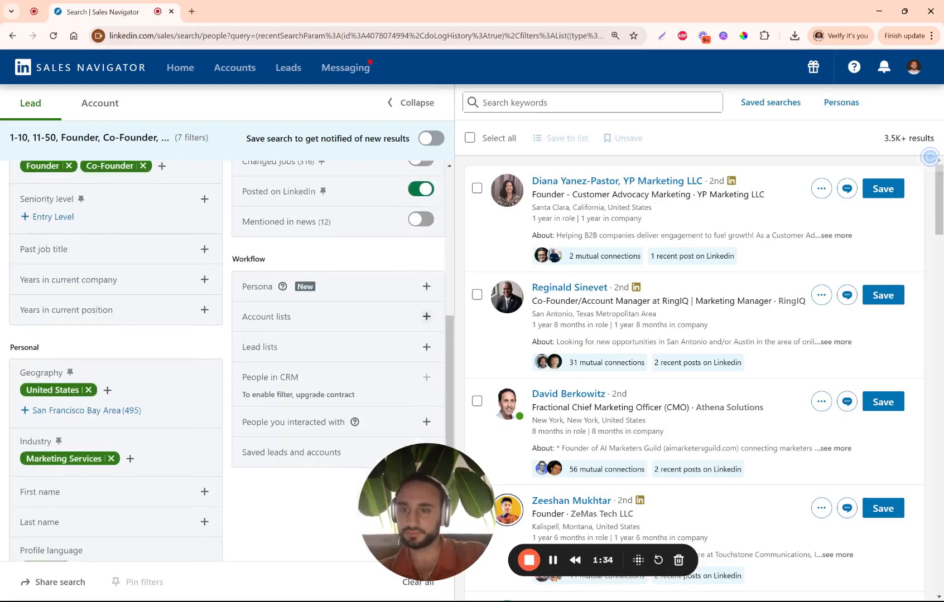
{"action": "left_click", "coordinate": [201, 283]}
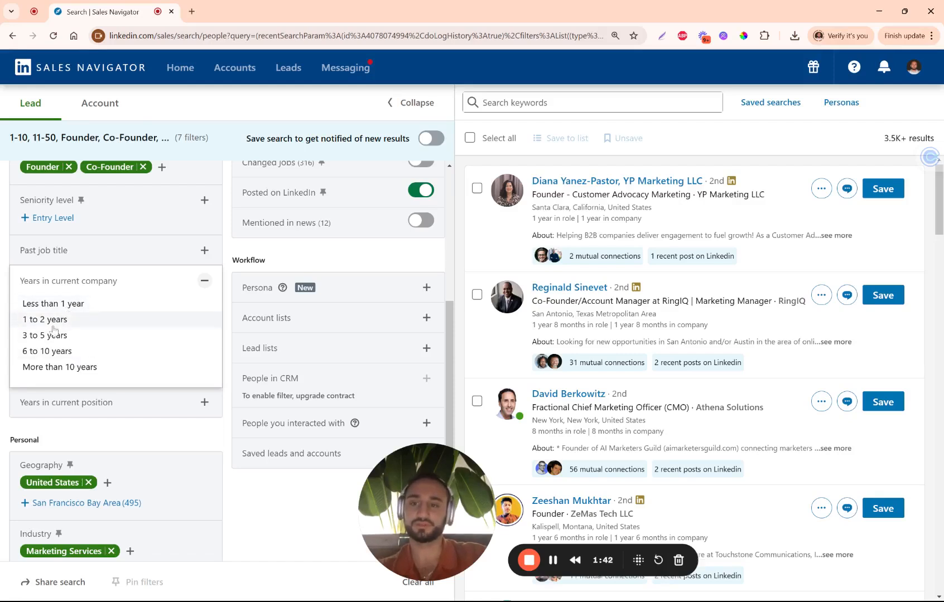
{"action": "left_click", "coordinate": [232, 251]}
{"action": "scroll", "coordinate": [232, 250], "scroll_direction": "up", "scroll_amount": 4}
{"action": "scroll", "coordinate": [232, 250], "scroll_direction": "up", "scroll_amount": 2}
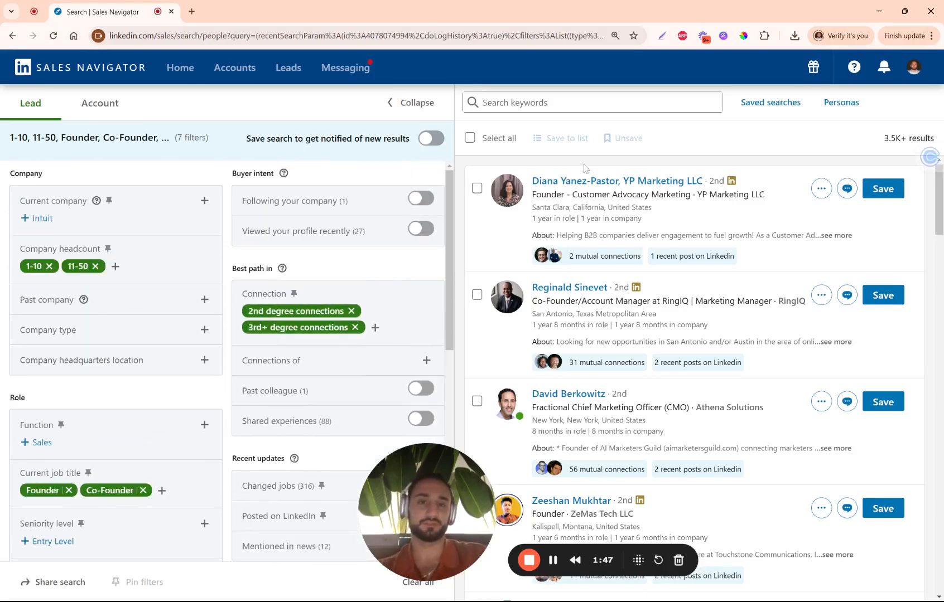
Search the filtered leads for the exact phrase "email marketing" as a keyword
{"action": "left_click", "coordinate": [528, 104]}
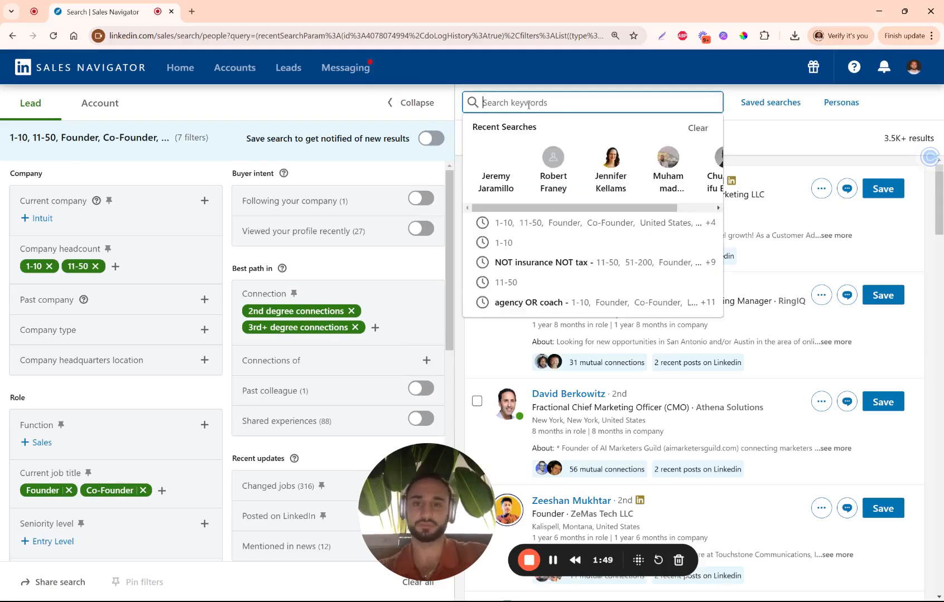
{"action": "type", "text": "\"email marketin"}
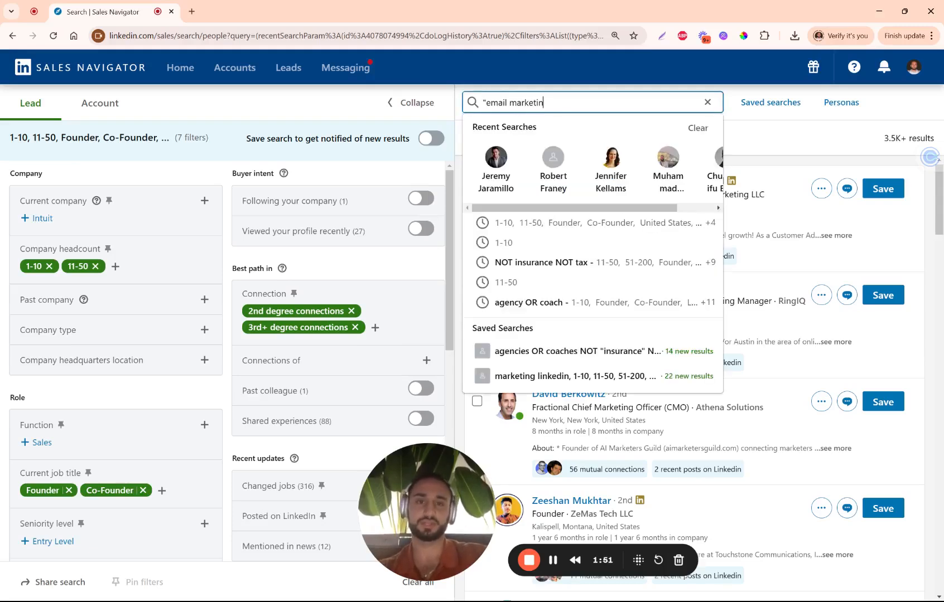
{"action": "type", "text": "g\""}
{"action": "key", "text": "Return"}
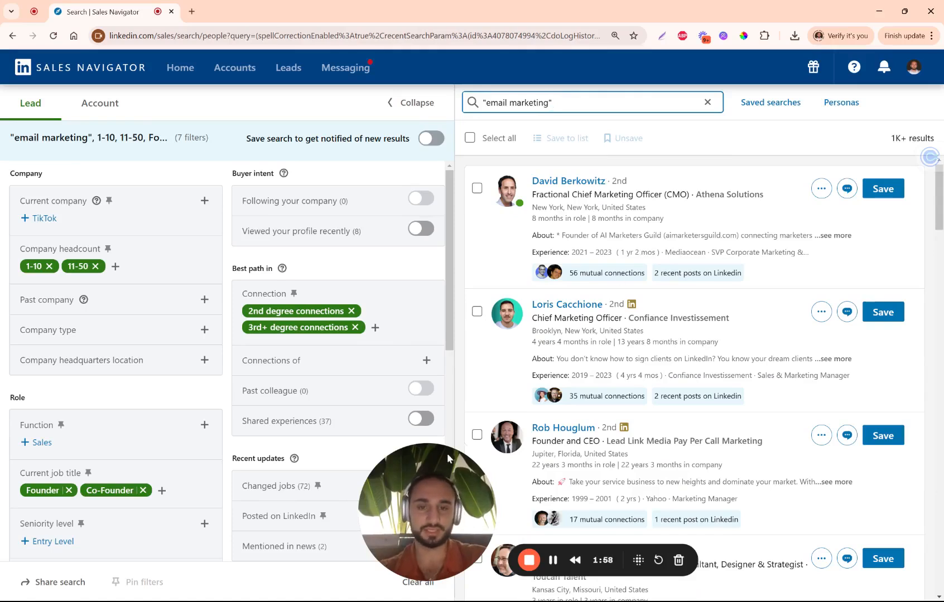
Exclude investment from the keyword search by extending the query to "email marketing" NOT investment
{"action": "left_click_drag", "start_coordinate": [435, 485], "coordinate": [260, 512]}
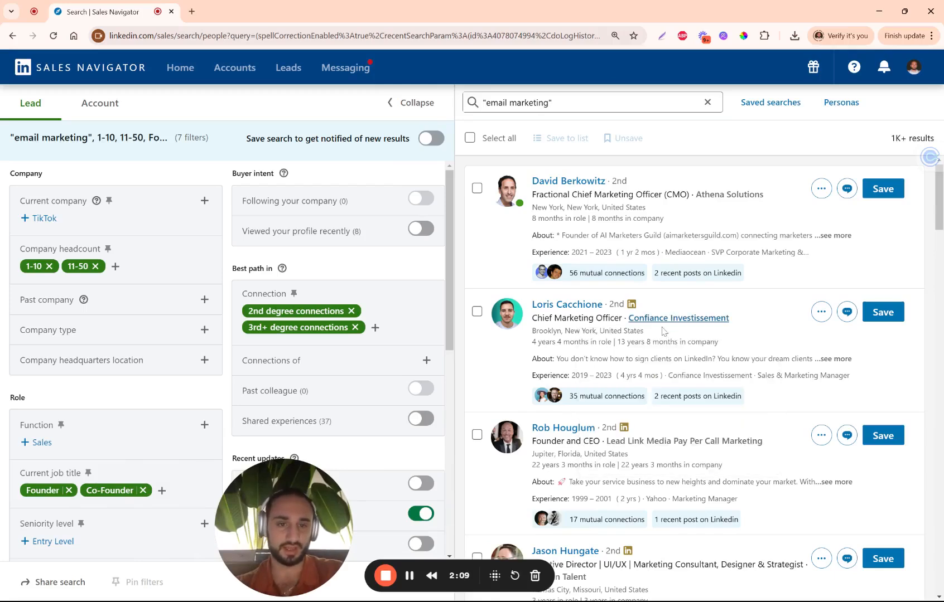
{"action": "left_click", "coordinate": [603, 101]}
{"action": "type", "text": "NOT investment"}
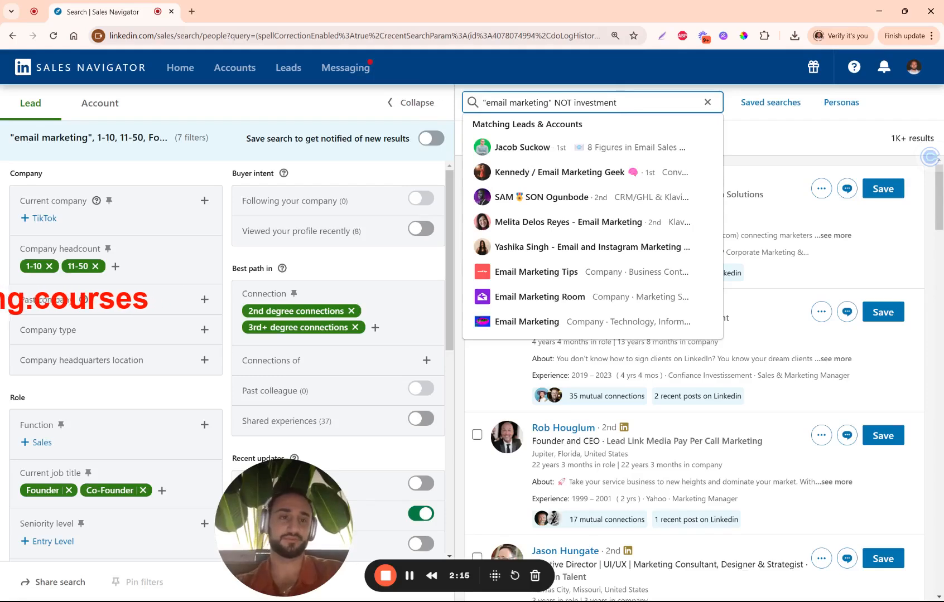
{"action": "key", "text": "Return"}
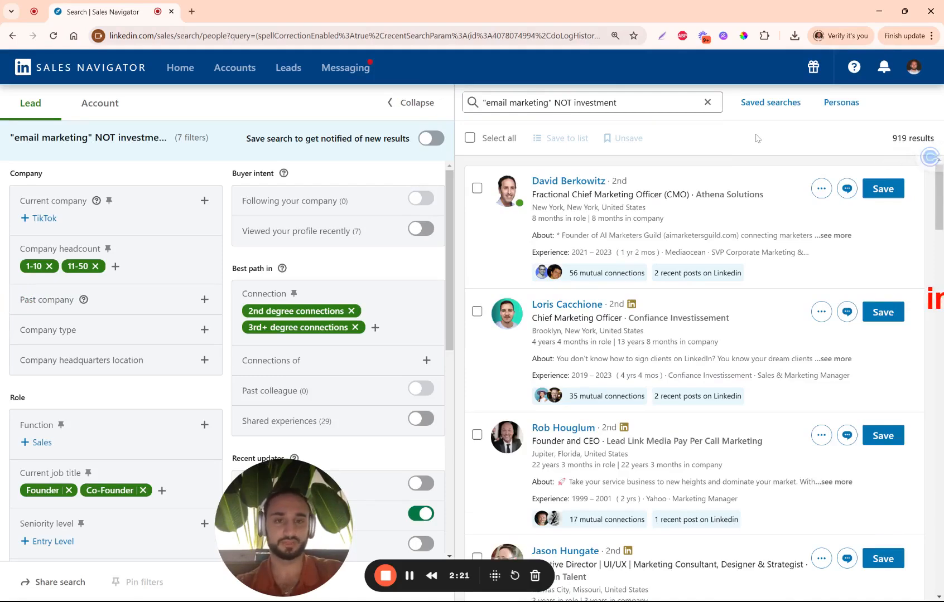
Append another NOT operator after investment in the keyword query
{"action": "left_click", "coordinate": [625, 100]}
{"action": "type", "text": "NO"}
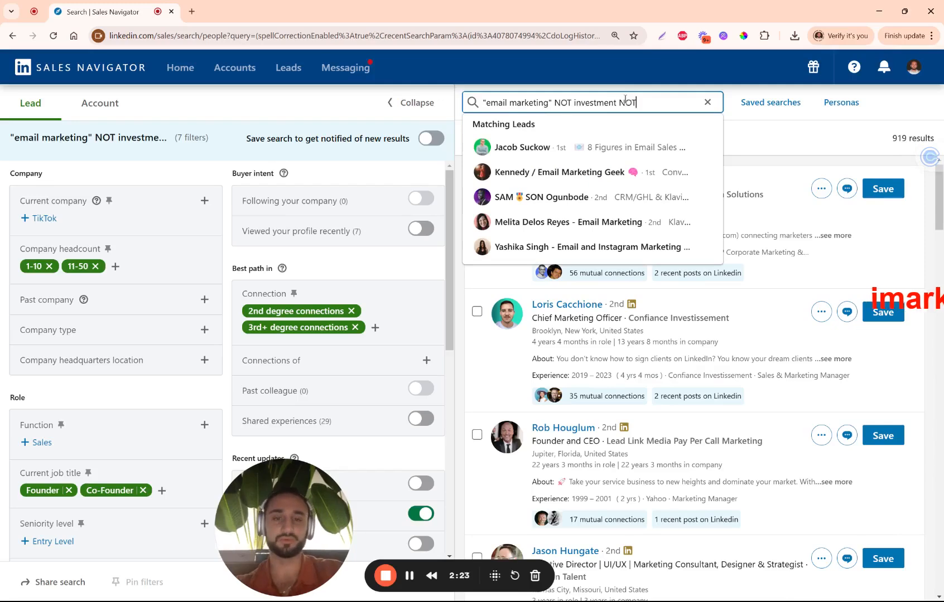
{"action": "type", "text": "T"}
{"action": "left_click", "coordinate": [777, 151]}
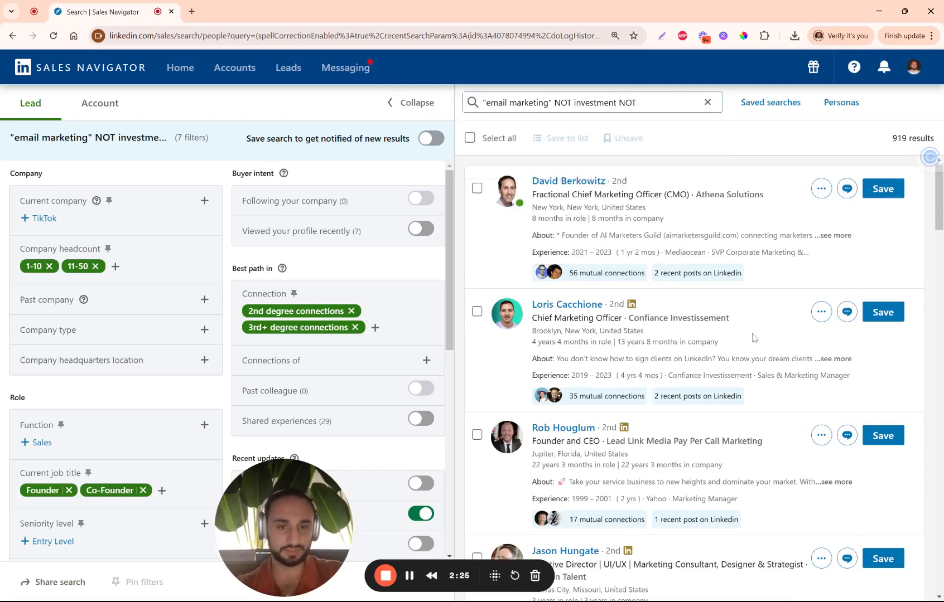
Exclude the Creative Director title in the current job title filter
{"action": "scroll", "coordinate": [723, 346], "scroll_direction": "down", "scroll_amount": 4}
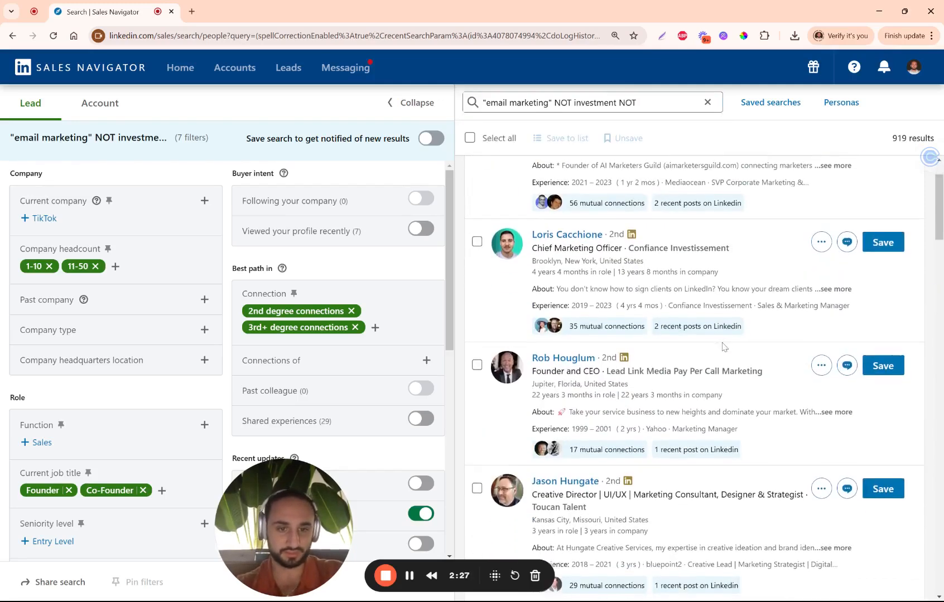
{"action": "scroll", "coordinate": [682, 359], "scroll_direction": "down", "scroll_amount": 1}
{"action": "scroll", "coordinate": [681, 358], "scroll_direction": "up", "scroll_amount": 2}
{"action": "scroll", "coordinate": [681, 359], "scroll_direction": "down", "scroll_amount": 2}
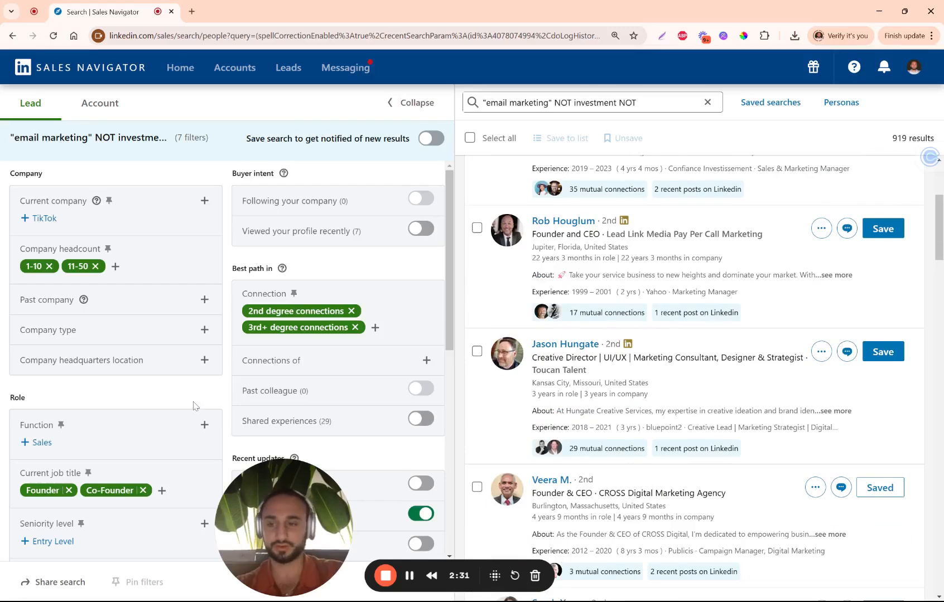
{"action": "scroll", "coordinate": [194, 406], "scroll_direction": "down", "scroll_amount": 2}
{"action": "left_click", "coordinate": [162, 384]}
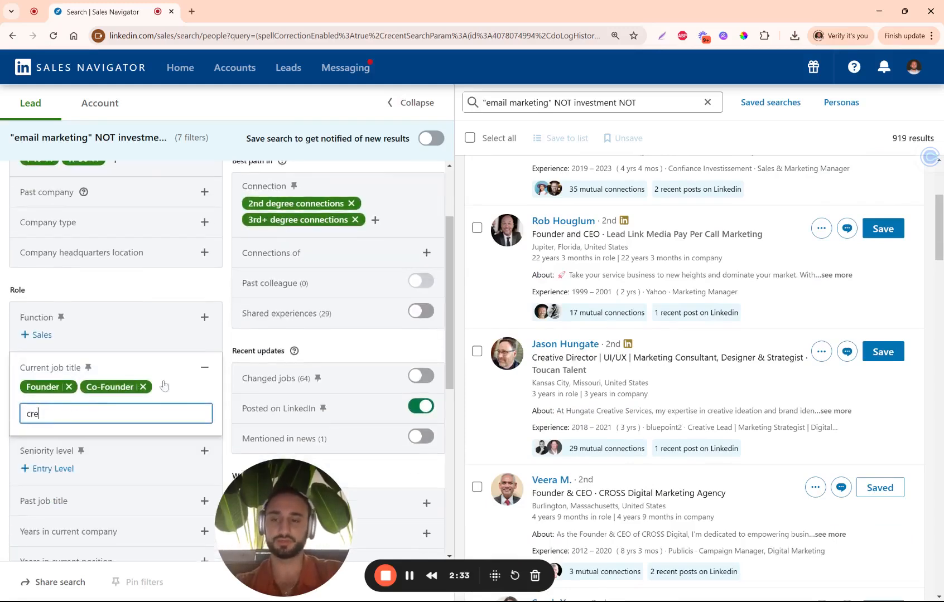
{"action": "type", "text": "creative di"}
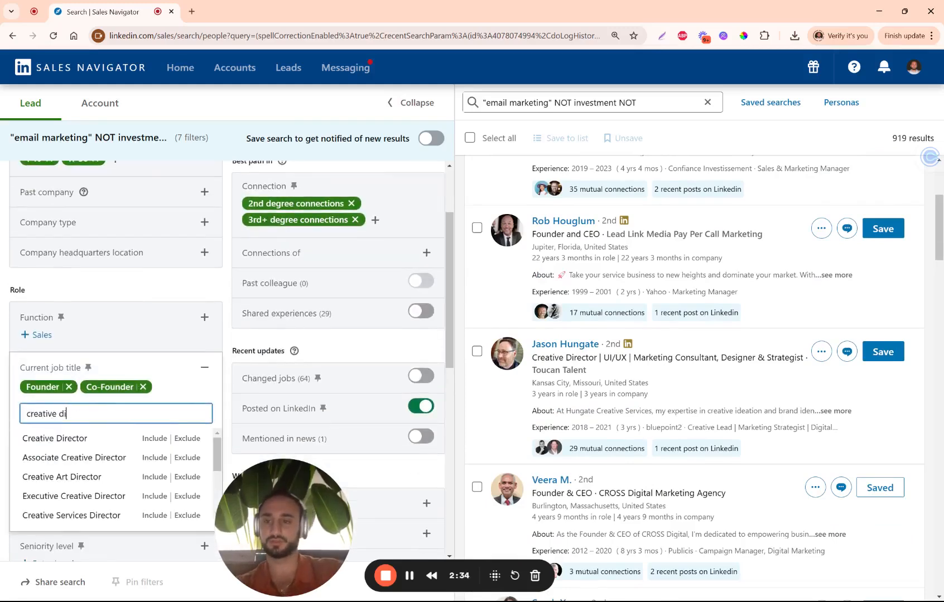
{"action": "left_click", "coordinate": [193, 440]}
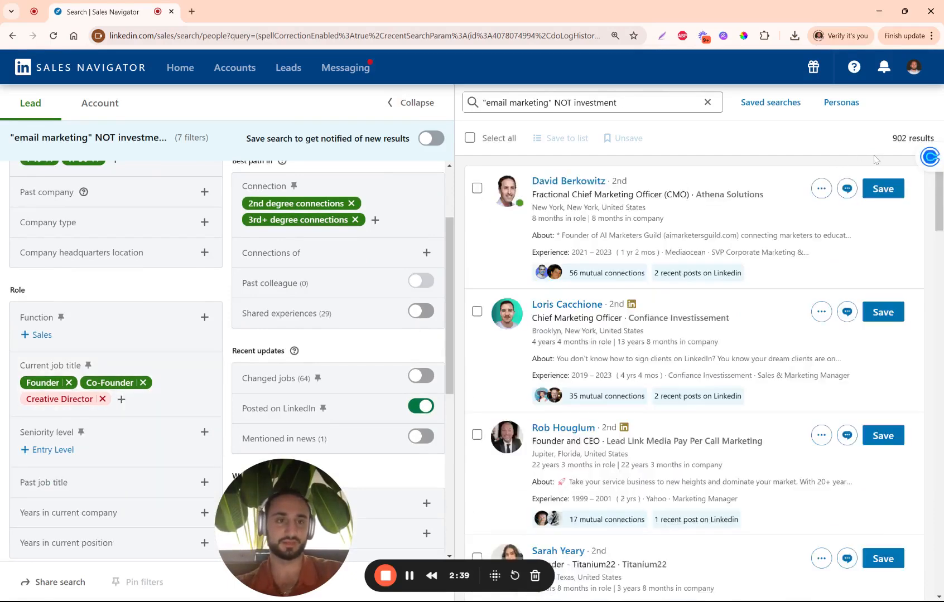
Try excluding website from the keyword search with the query "email marketing" NOT investment NOT website
{"action": "scroll", "coordinate": [744, 371], "scroll_direction": "down", "scroll_amount": 5}
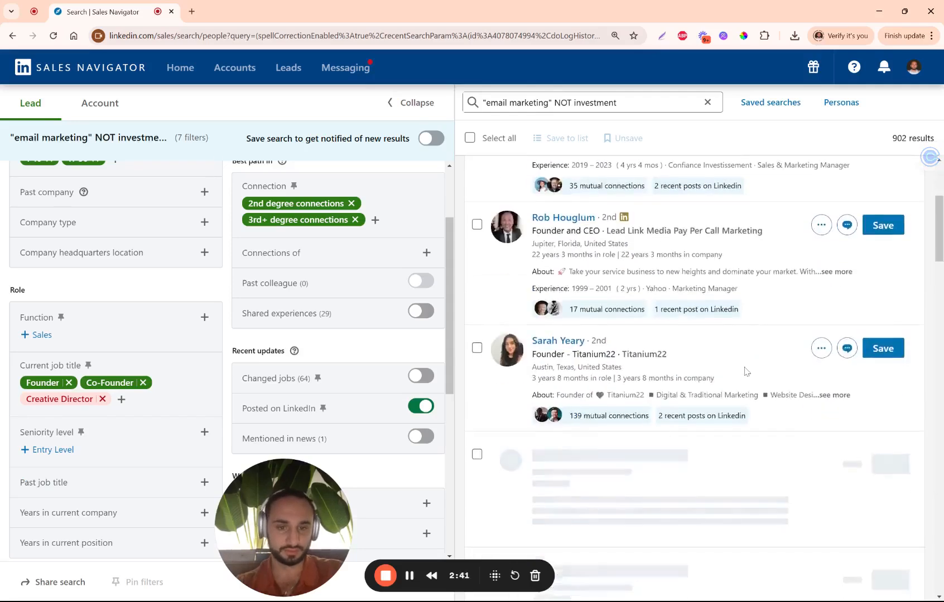
{"action": "scroll", "coordinate": [747, 372], "scroll_direction": "down", "scroll_amount": 1}
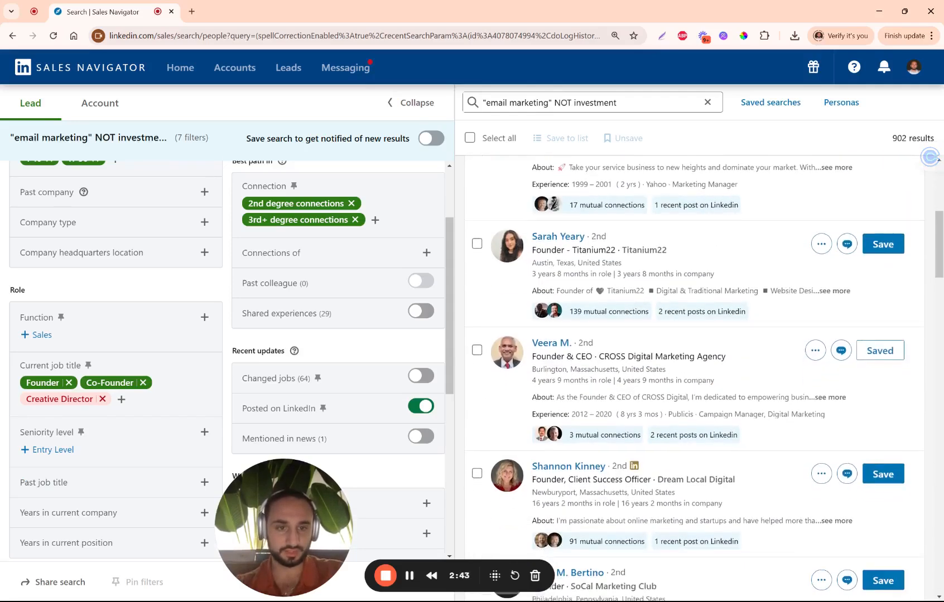
{"action": "left_click", "coordinate": [622, 102]}
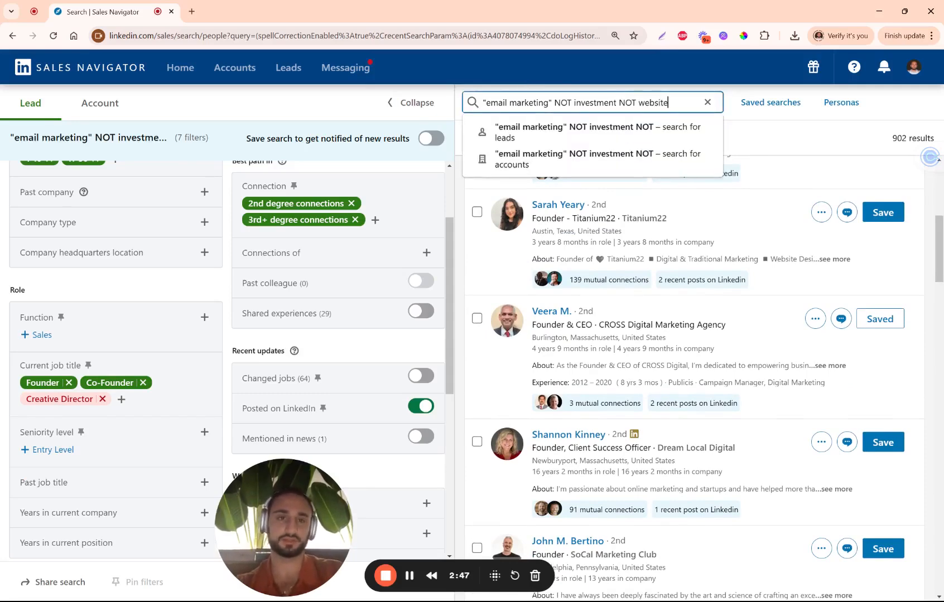
{"action": "type", "text": "website"}
{"action": "key", "text": "Return"}
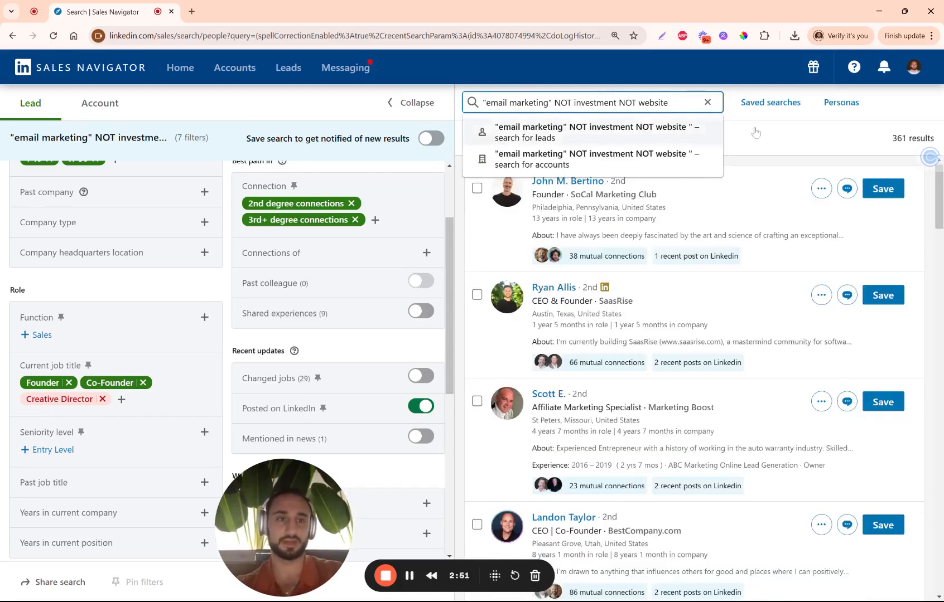
{"action": "left_click", "coordinate": [773, 145]}
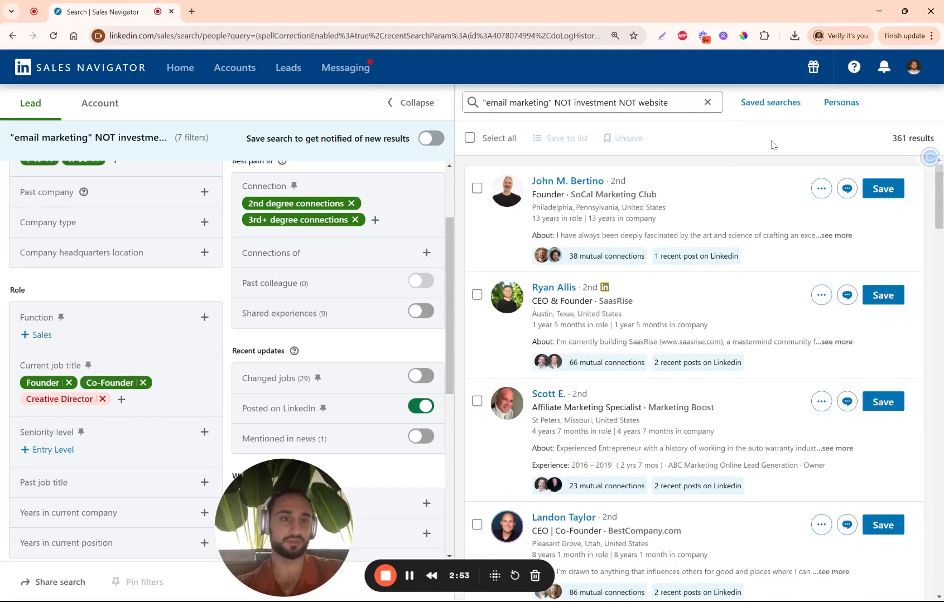
{"action": "scroll", "coordinate": [748, 225], "scroll_direction": "down", "scroll_amount": 2}
{"action": "scroll", "coordinate": [747, 223], "scroll_direction": "up", "scroll_amount": 2}
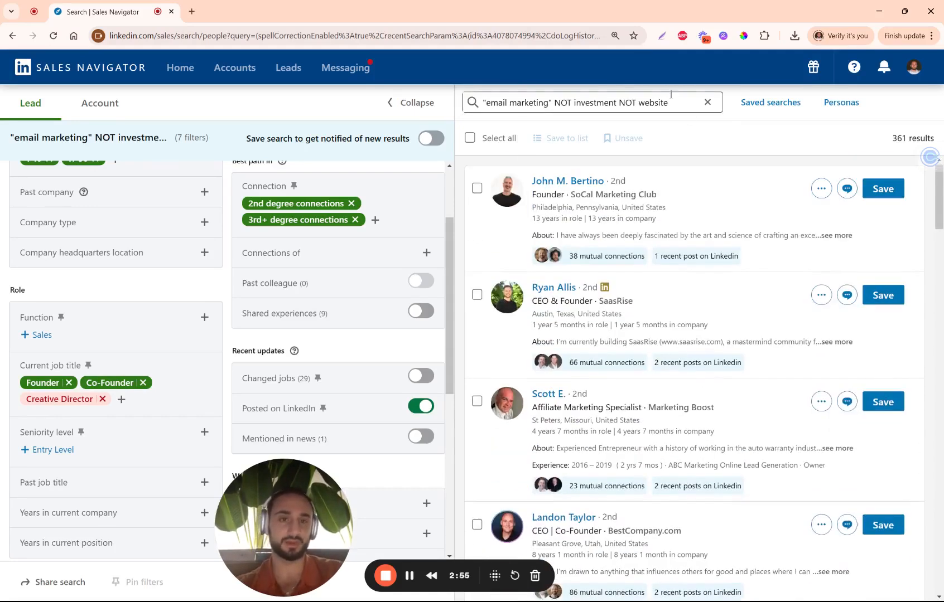
Remove website from the keyword query and rerun the search with "email marketing" NOT investment NOT
{"action": "left_click", "coordinate": [661, 101]}
{"action": "left_click_drag", "start_coordinate": [669, 102], "coordinate": [640, 102]}
{"action": "key", "text": "Return"}
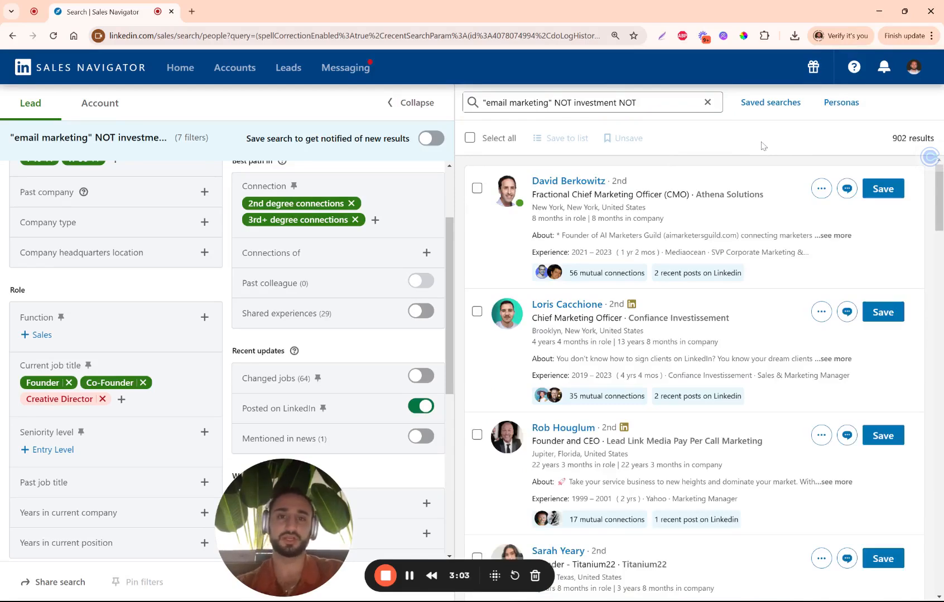
{"action": "left_click_drag", "start_coordinate": [636, 97], "coordinate": [557, 102]}
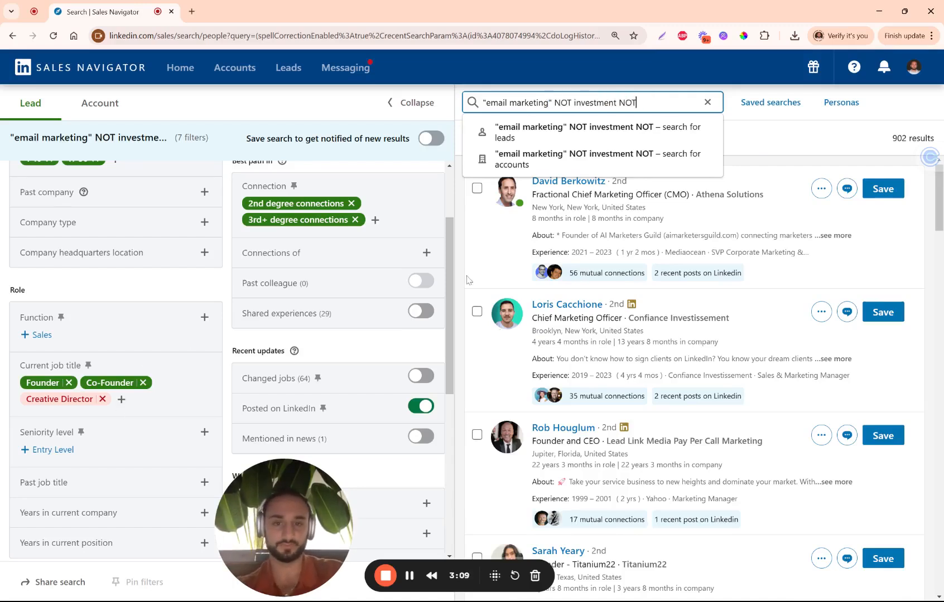
Exclude the Chief Marketing Officer title in the current job title filter
{"action": "left_click", "coordinate": [121, 399]}
{"action": "type", "text": "chief mark"}
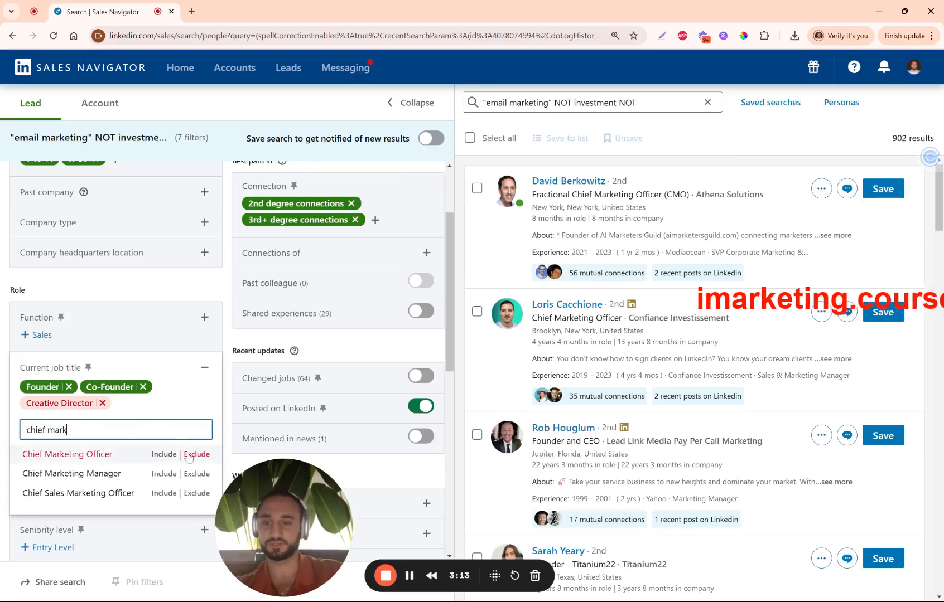
{"action": "left_click", "coordinate": [190, 454]}
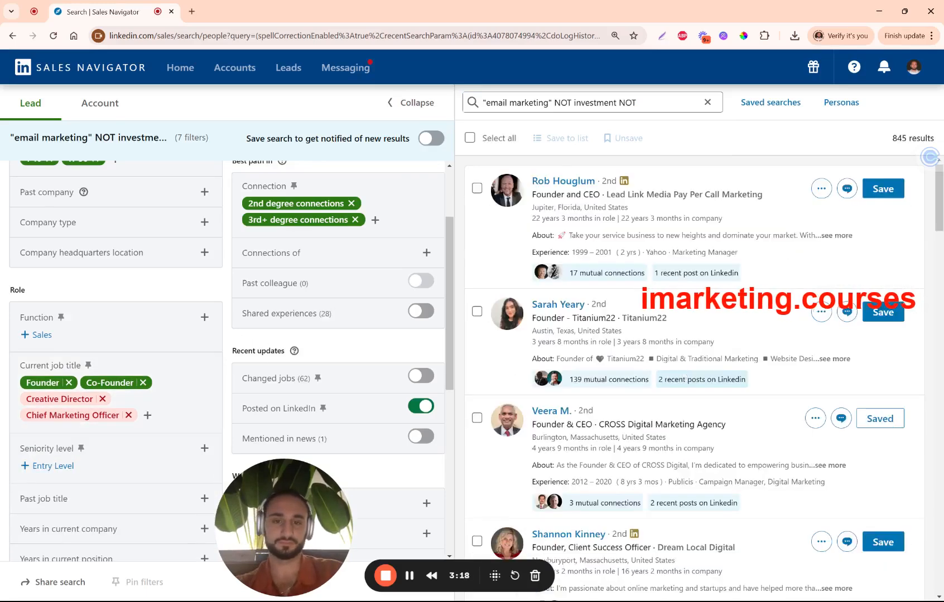
Try extending the keyword query to "email marketing" NOT investment NOT local NOT
{"action": "scroll", "coordinate": [694, 380], "scroll_direction": "down", "scroll_amount": 1}
{"action": "scroll", "coordinate": [695, 380], "scroll_direction": "down", "scroll_amount": 4}
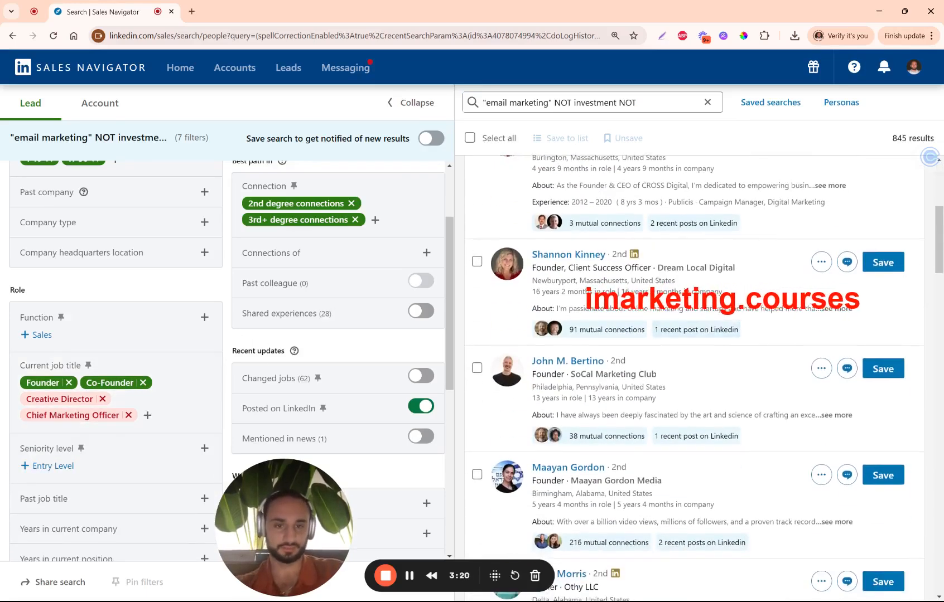
{"action": "left_click", "coordinate": [644, 105]}
{"action": "type", "text": "local NOT"}
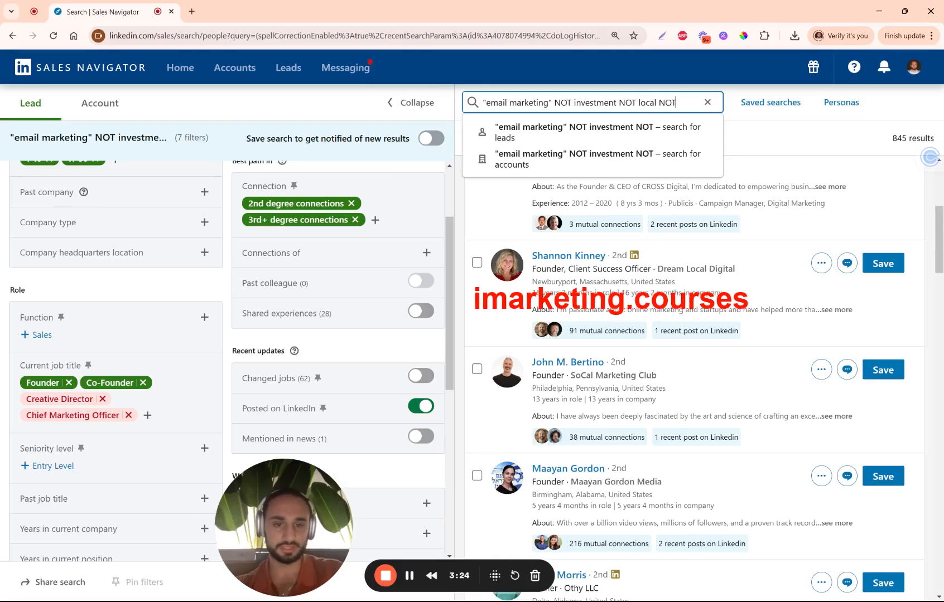
Exclude the Affiliate Marketing Specialist and Affiliate Marketing Manager titles in the current job title filter
{"action": "scroll", "coordinate": [711, 350], "scroll_direction": "down", "scroll_amount": 5}
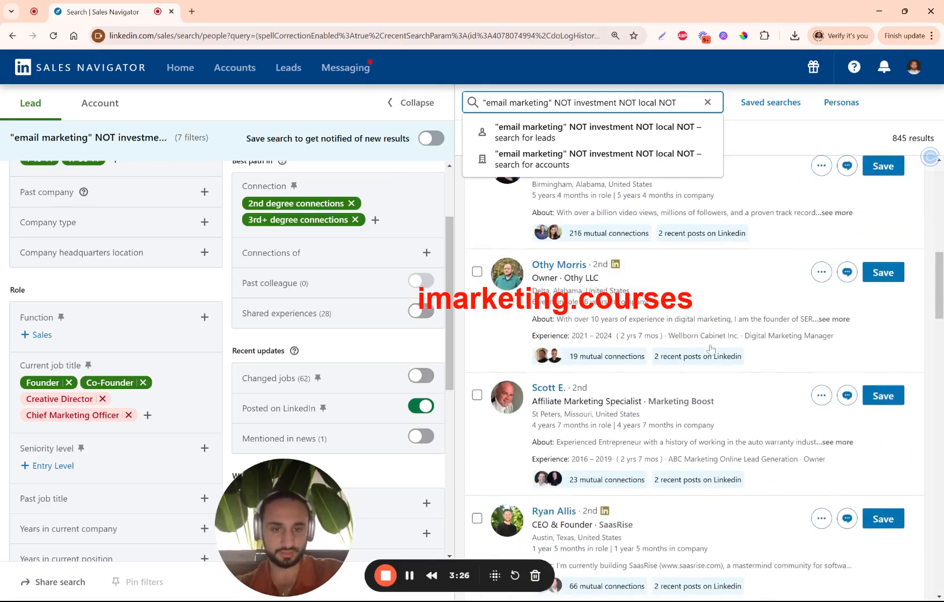
{"action": "scroll", "coordinate": [711, 350], "scroll_direction": "down", "scroll_amount": 2}
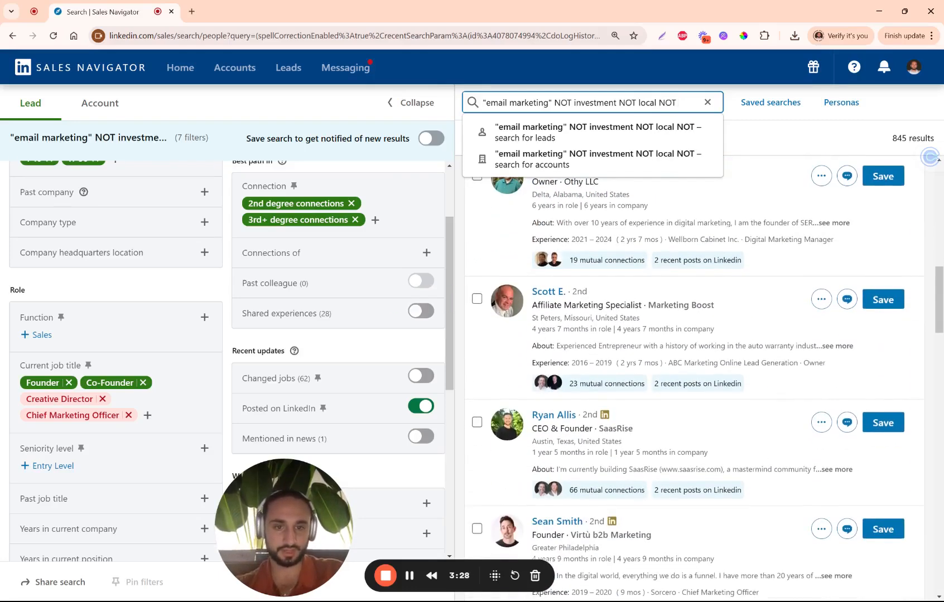
{"action": "left_click", "coordinate": [148, 416]}
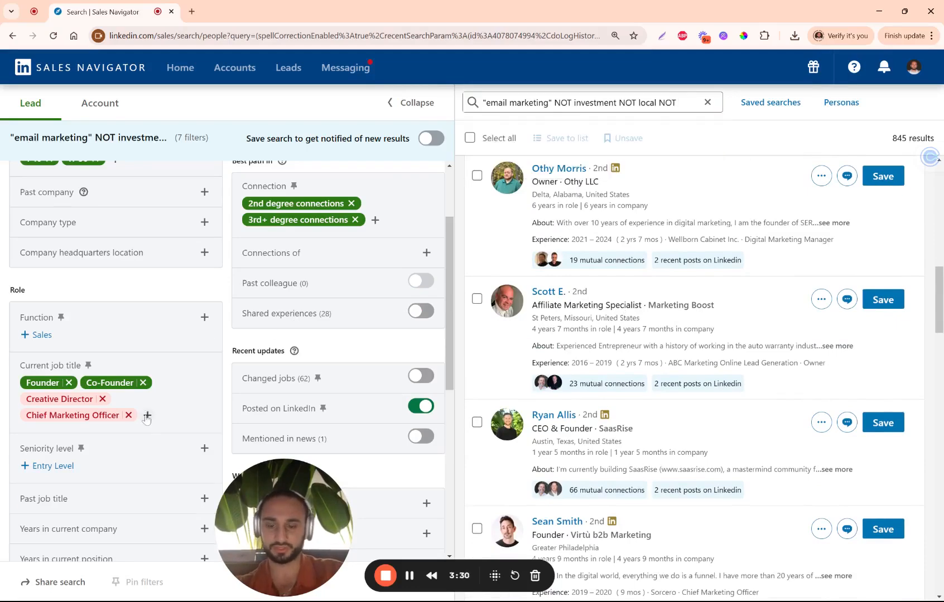
{"action": "type", "text": "affil"}
{"action": "left_click", "coordinate": [184, 490]}
{"action": "left_click", "coordinate": [143, 463]}
{"action": "type", "text": "affiliate mark"}
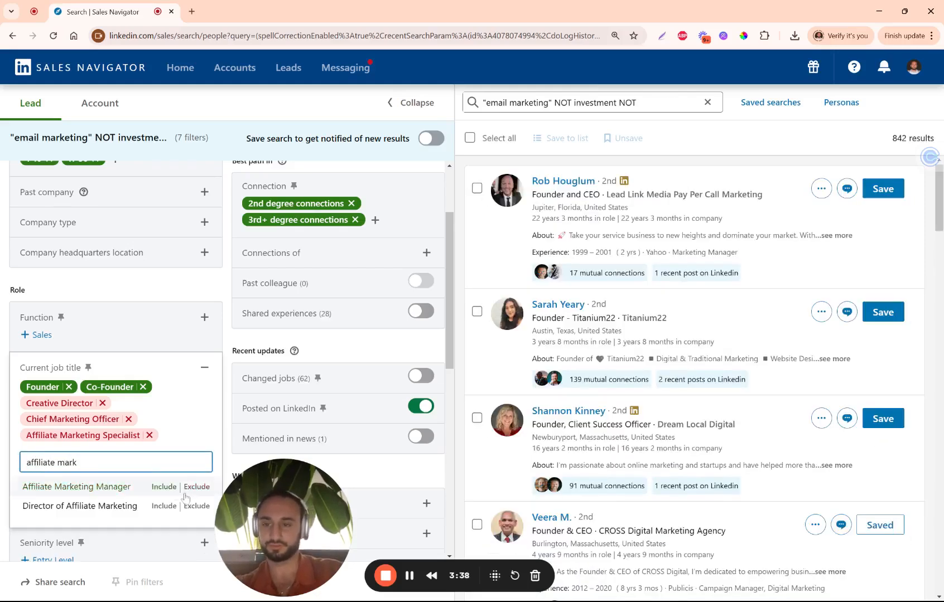
{"action": "left_click", "coordinate": [185, 491]}
Exclude SEO from the keyword search by running the query "email marketing" NOT investment NOT SEO
{"action": "scroll", "coordinate": [228, 358], "scroll_direction": "down", "scroll_amount": 1}
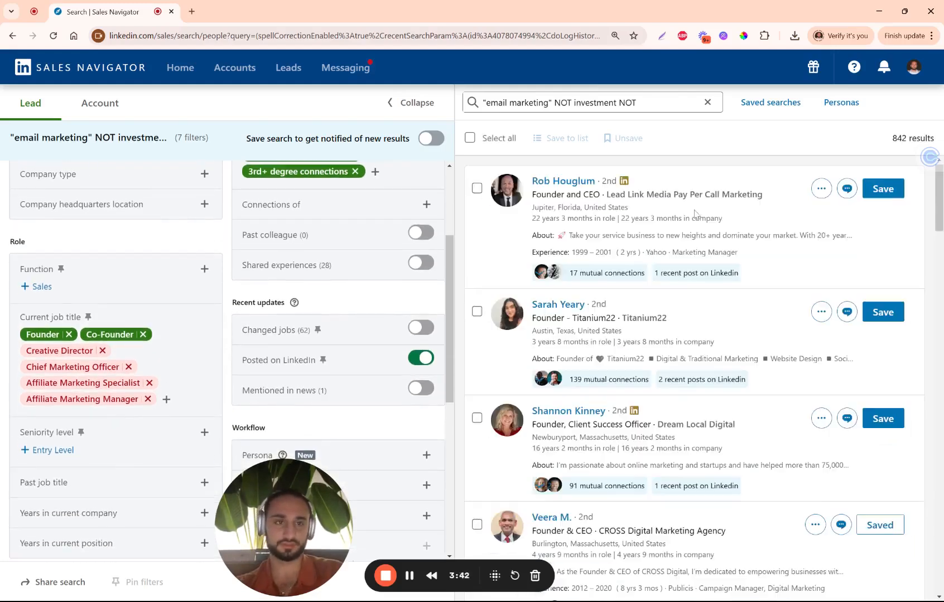
{"action": "scroll", "coordinate": [685, 231], "scroll_direction": "down", "scroll_amount": 10}
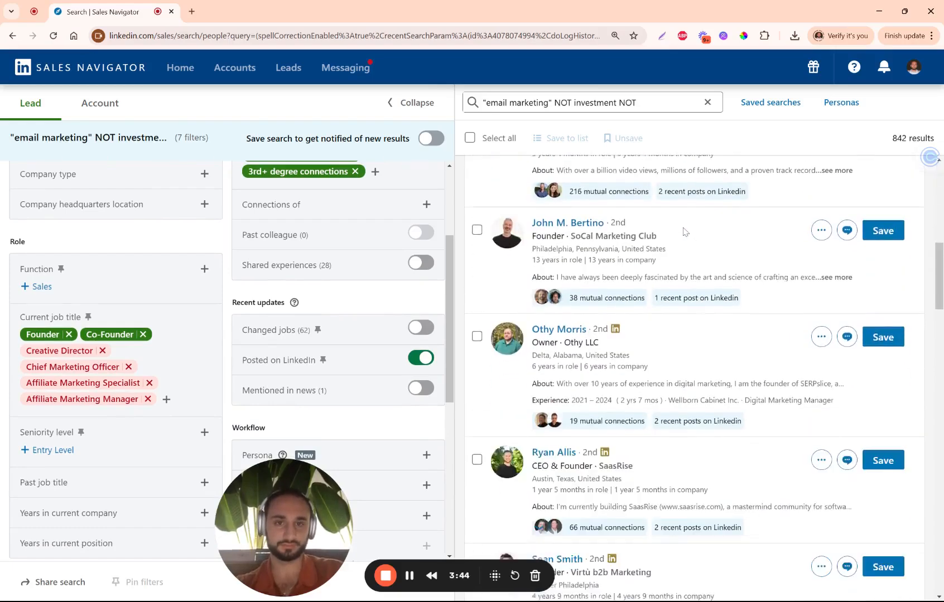
{"action": "scroll", "coordinate": [697, 379], "scroll_direction": "down", "scroll_amount": 5}
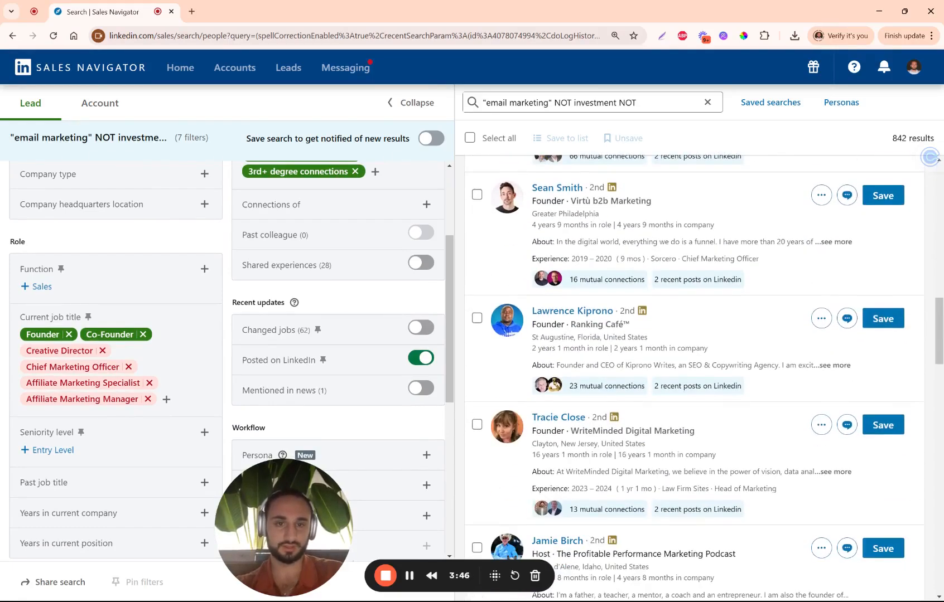
{"action": "scroll", "coordinate": [698, 379], "scroll_direction": "down", "scroll_amount": 2}
{"action": "scroll", "coordinate": [705, 379], "scroll_direction": "down", "scroll_amount": 1}
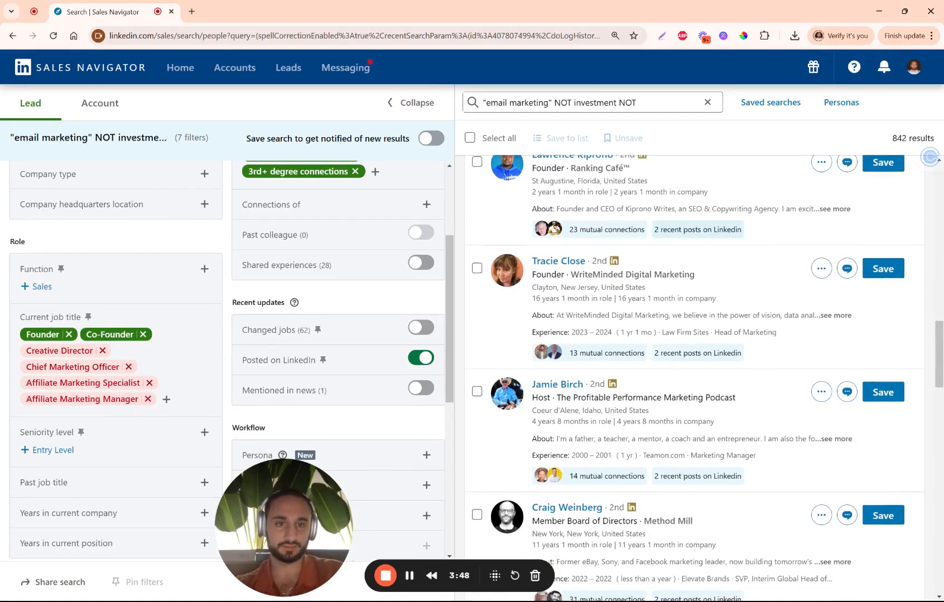
{"action": "left_click", "coordinate": [645, 107]}
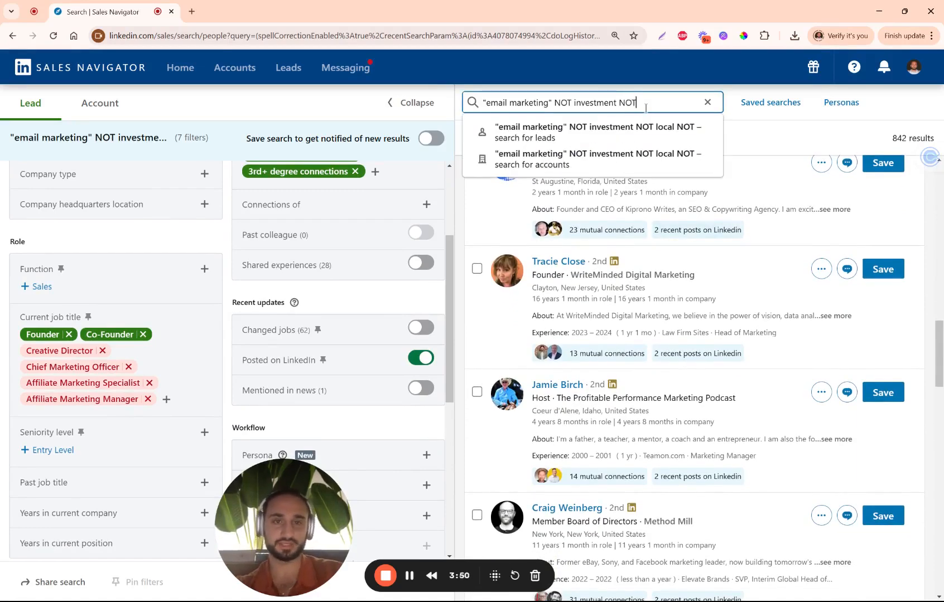
{"action": "key", "text": "Return"}
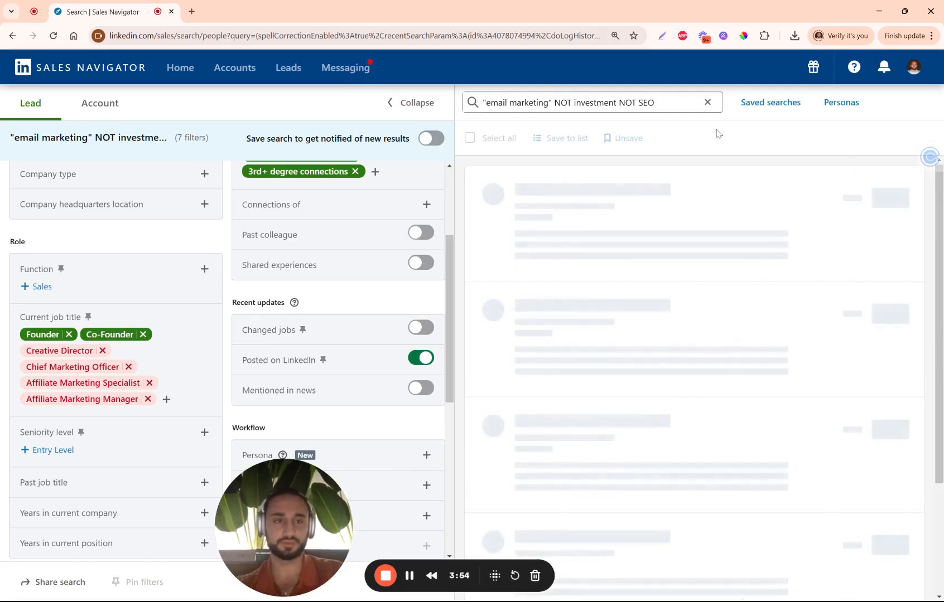
Add the custom title "sales agent devel" to the current job title filter and switch it to excluded
{"action": "scroll", "coordinate": [745, 231], "scroll_direction": "down", "scroll_amount": 10}
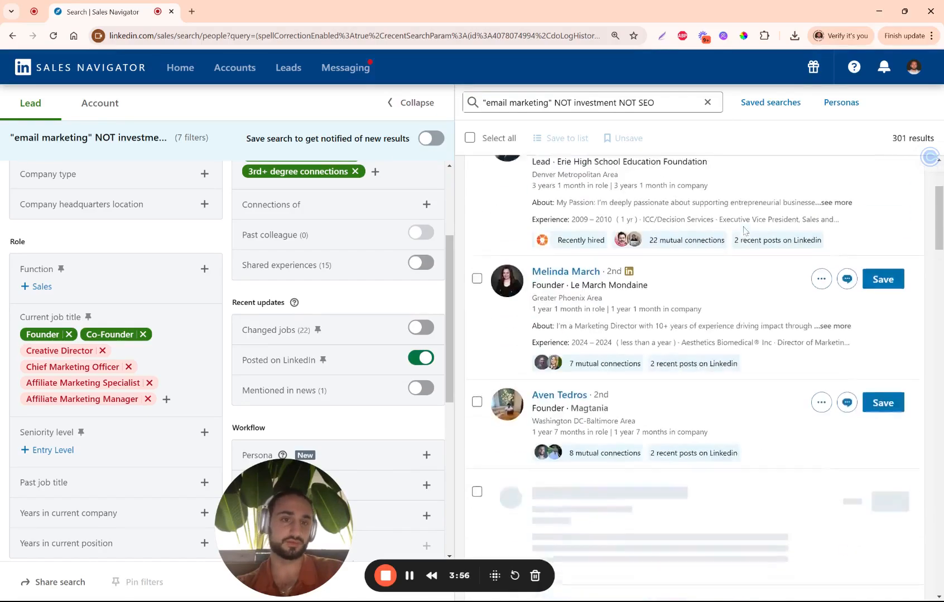
{"action": "scroll", "coordinate": [745, 231], "scroll_direction": "down", "scroll_amount": 9}
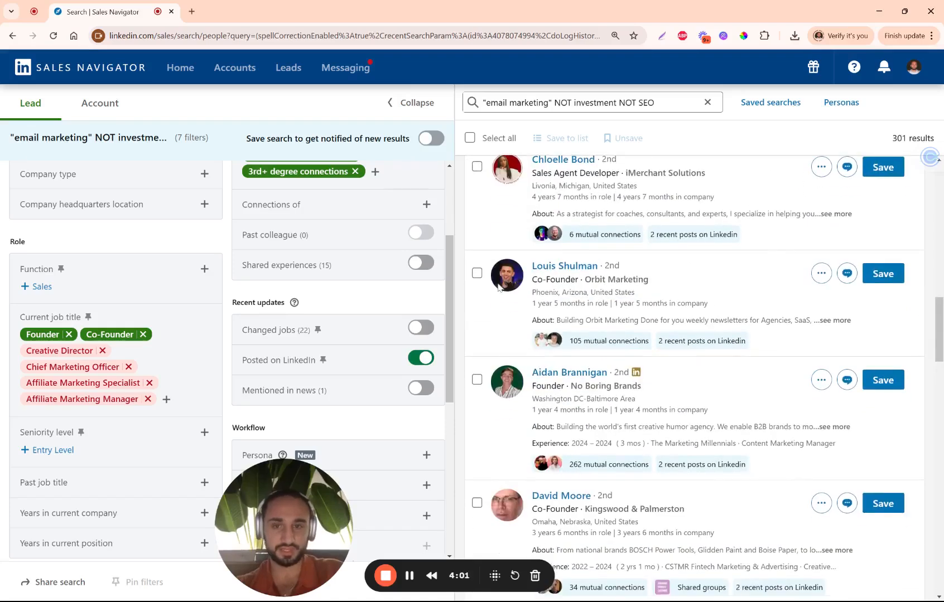
{"action": "left_click", "coordinate": [166, 400]}
{"action": "type", "text": "sales agent"}
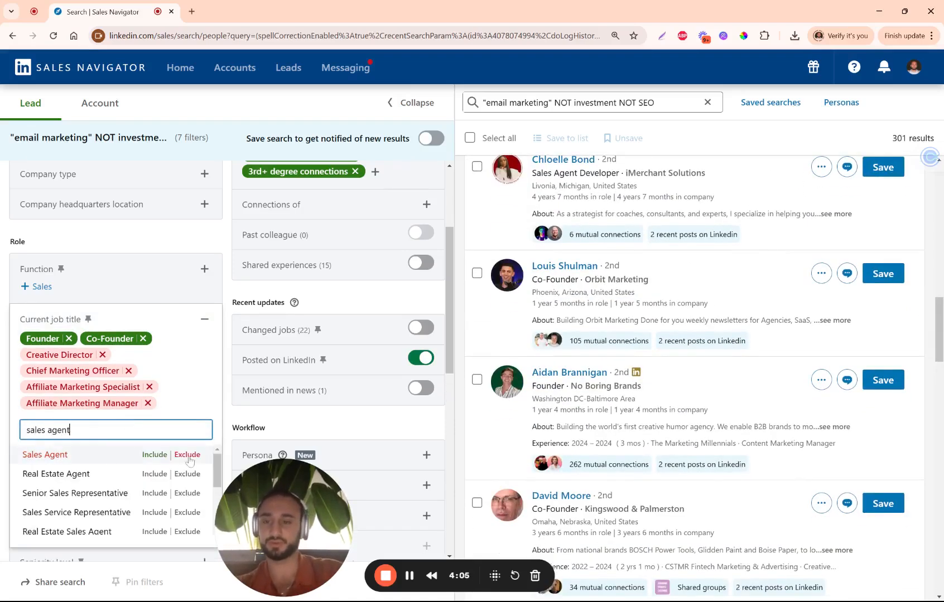
{"action": "type", "text": " devel"}
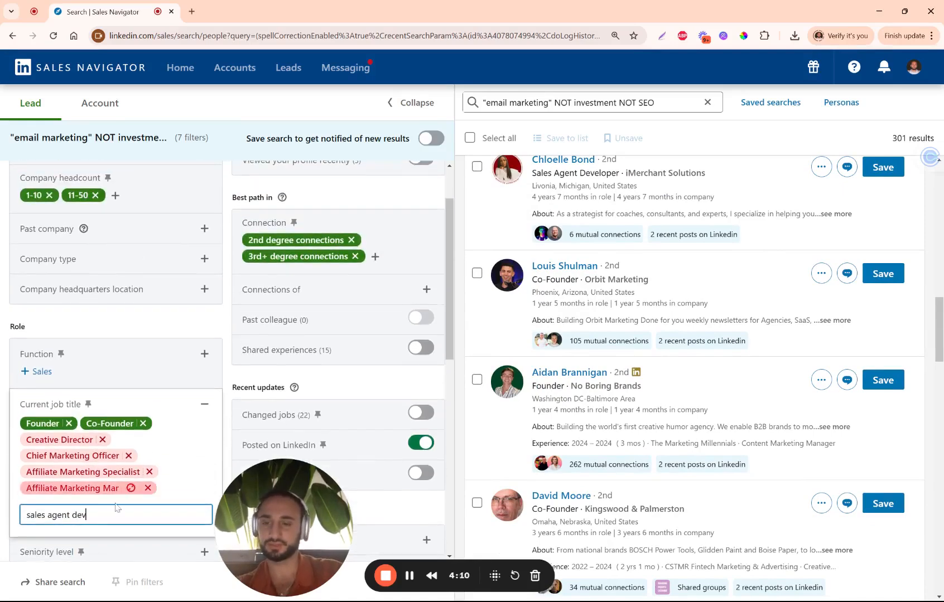
{"action": "key", "text": "Return"}
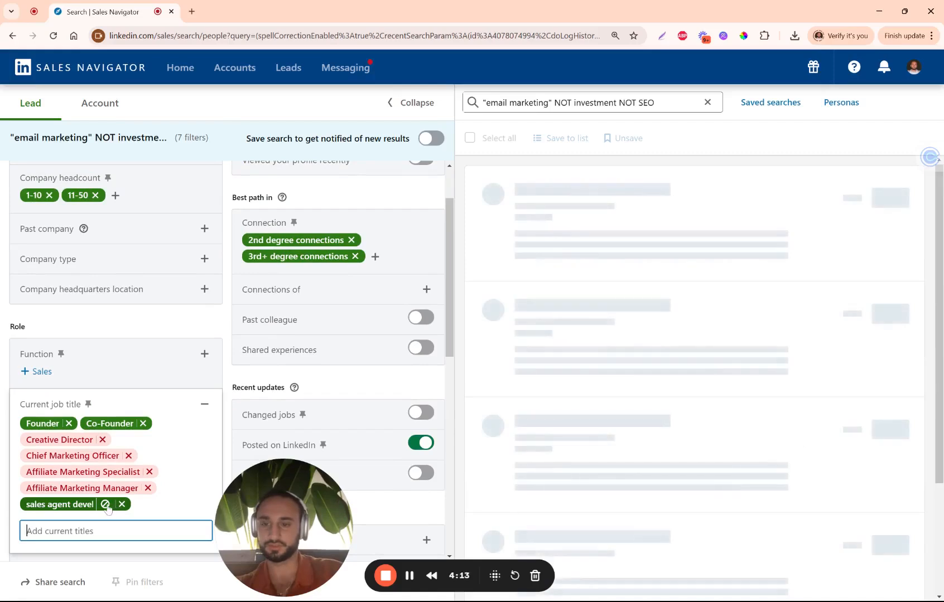
{"action": "left_click", "coordinate": [105, 505]}
{"action": "scroll", "coordinate": [166, 502], "scroll_direction": "down", "scroll_amount": 2}
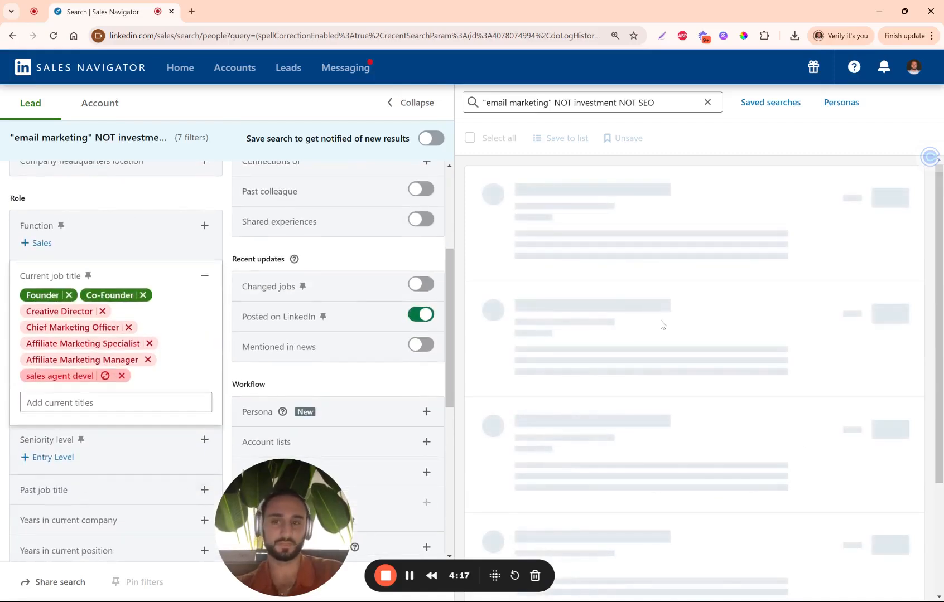
{"action": "scroll", "coordinate": [661, 325], "scroll_direction": "down", "scroll_amount": 10}
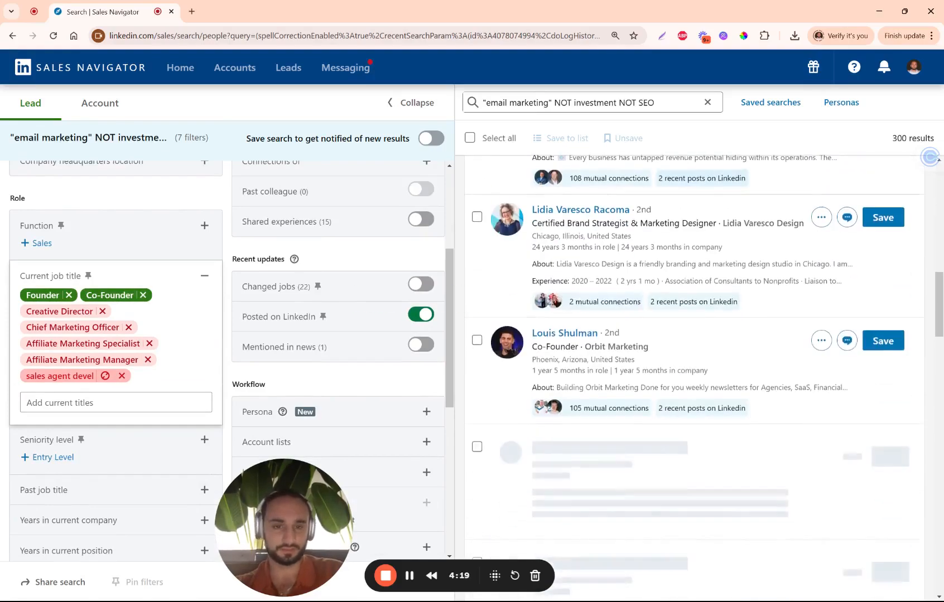
{"action": "scroll", "coordinate": [695, 374], "scroll_direction": "down", "scroll_amount": 3}
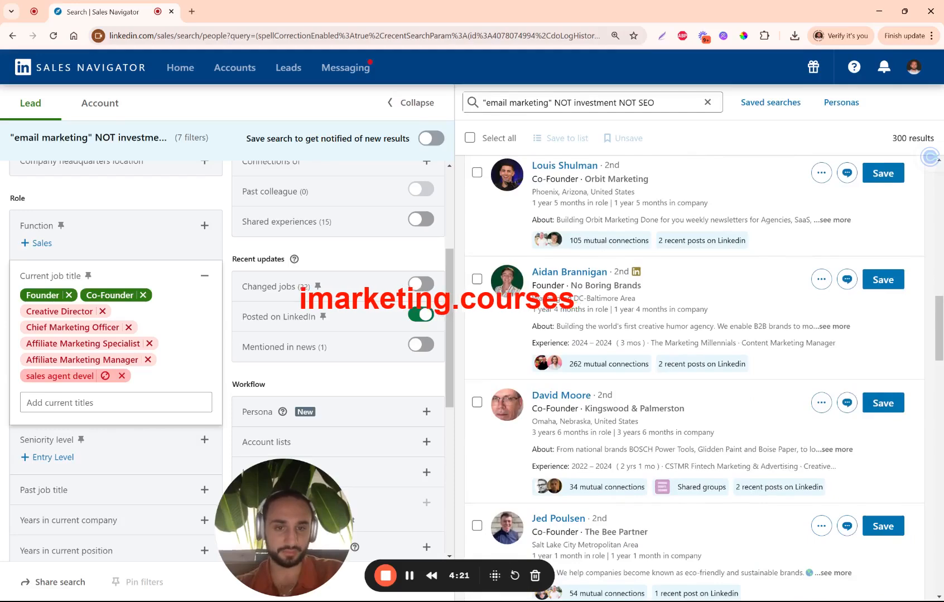
Examine the refreshed lead results for profiles whose job titles do not match the founder target
{"action": "left_click", "coordinate": [681, 373]}
{"action": "scroll", "coordinate": [681, 373], "scroll_direction": "down", "scroll_amount": 2}
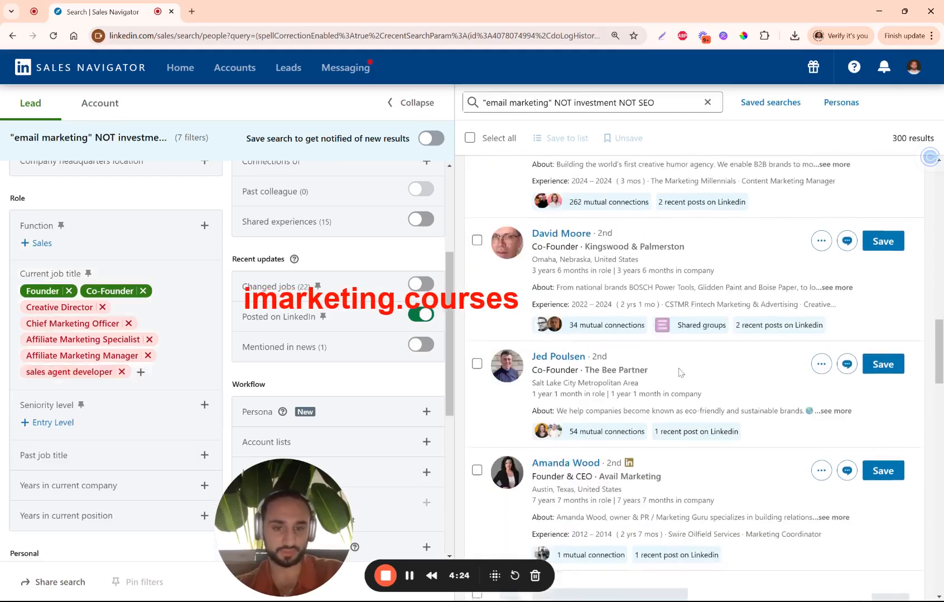
{"action": "scroll", "coordinate": [679, 373], "scroll_direction": "down", "scroll_amount": 4}
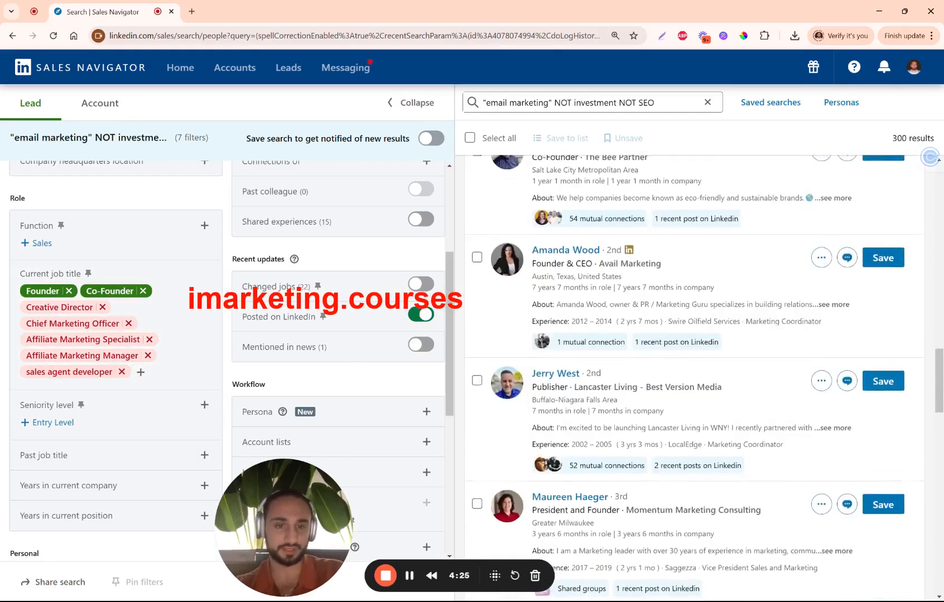
{"action": "scroll", "coordinate": [680, 372], "scroll_direction": "down", "scroll_amount": 2}
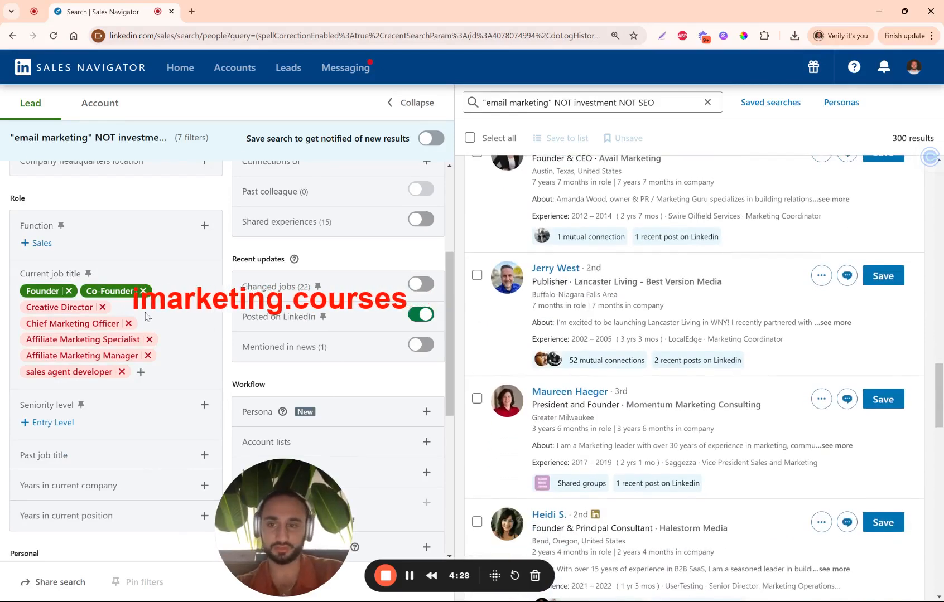
{"action": "scroll", "coordinate": [650, 253], "scroll_direction": "down", "scroll_amount": 3}
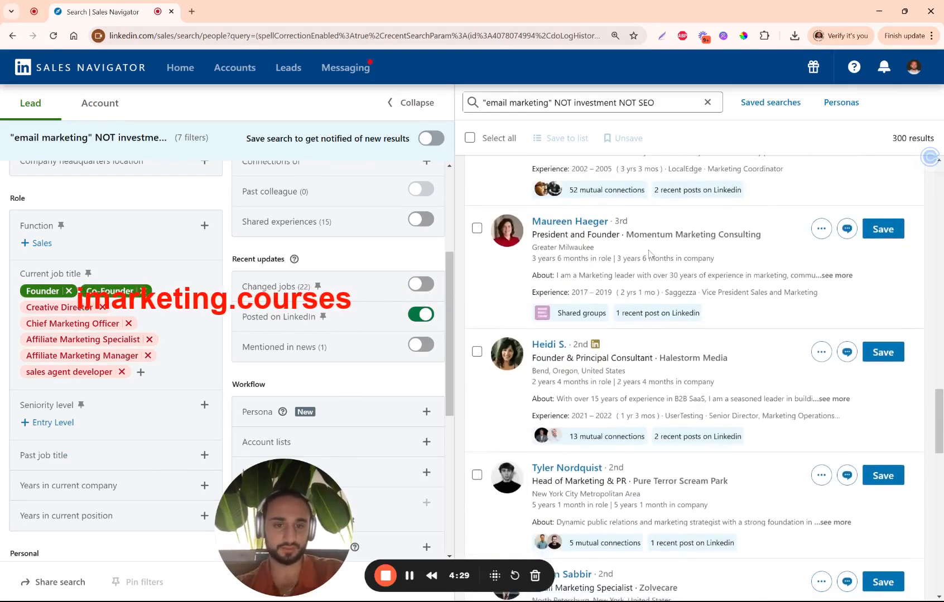
{"action": "scroll", "coordinate": [649, 253], "scroll_direction": "down", "scroll_amount": 3}
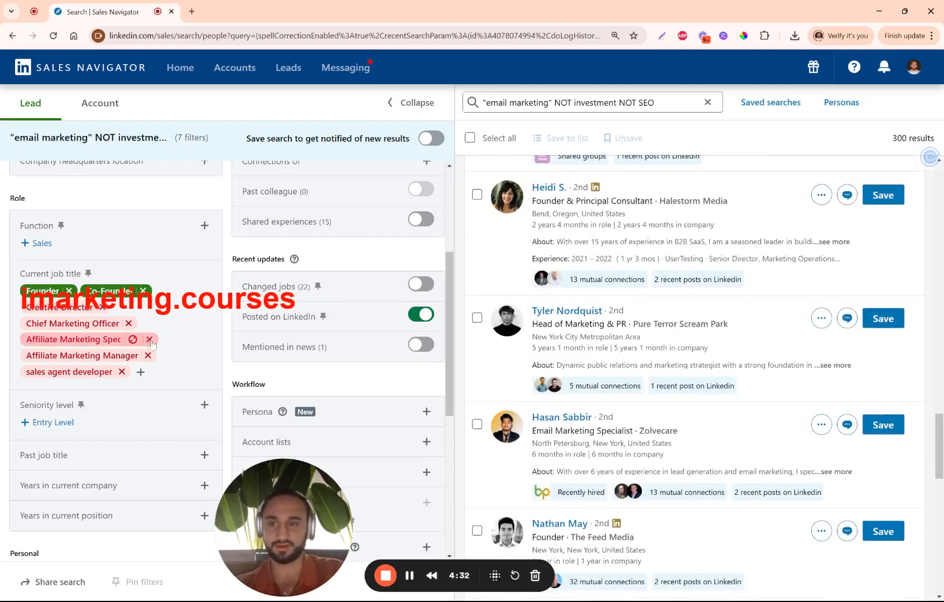
Try adding the custom title "head of marketing & PR" to the current job title filter
{"action": "left_click", "coordinate": [140, 372]}
{"action": "type", "text": "head of marketing & PR"}
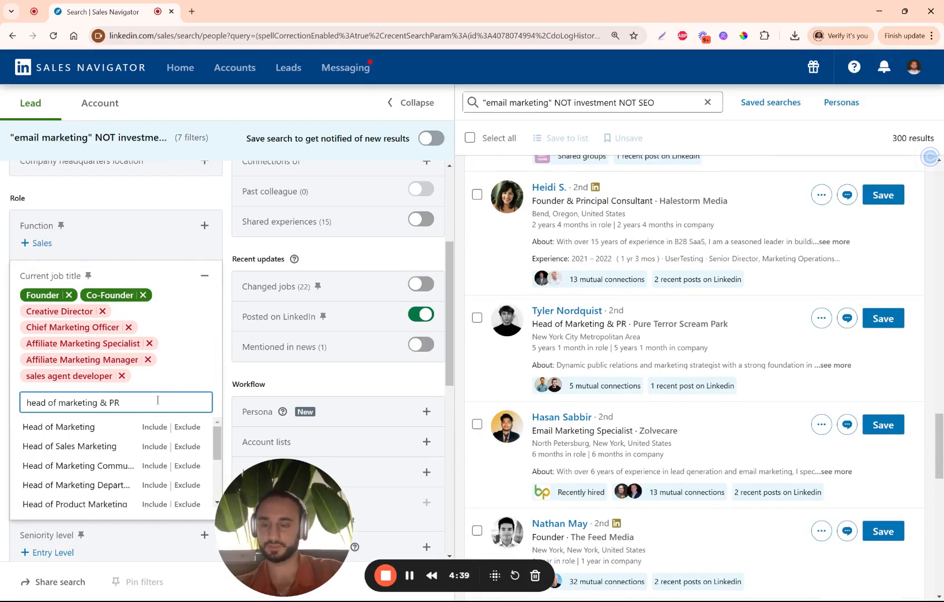
{"action": "key", "text": "Return"}
{"action": "left_click", "coordinate": [134, 391]}
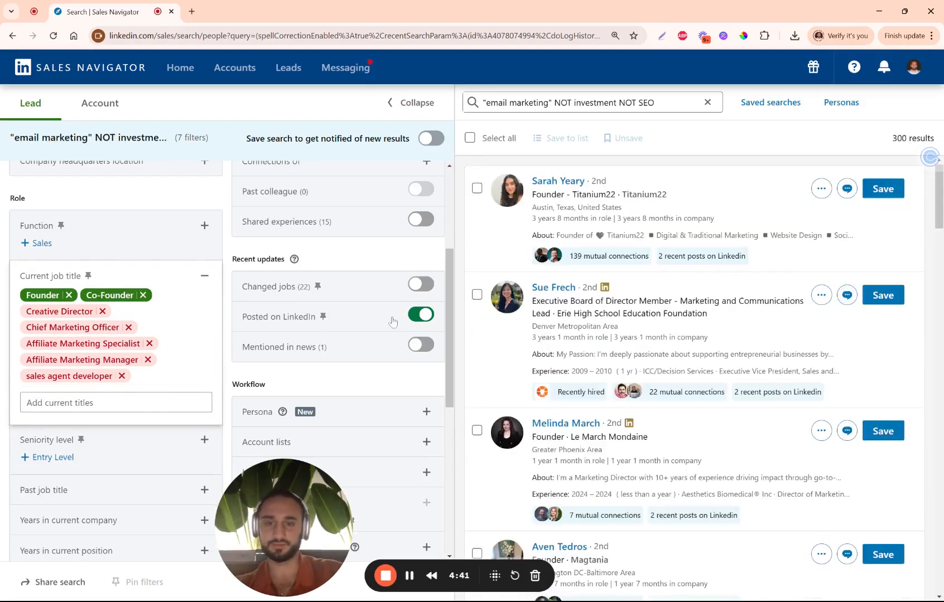
Exclude the Marketing Designer title in the current job title filter
{"action": "scroll", "coordinate": [645, 354], "scroll_direction": "down", "scroll_amount": 15}
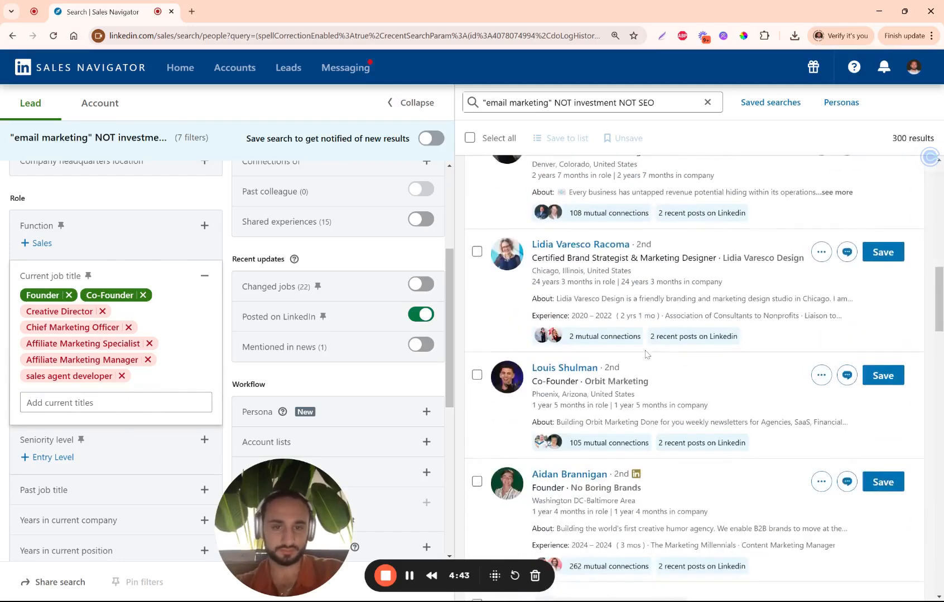
{"action": "scroll", "coordinate": [646, 354], "scroll_direction": "up", "scroll_amount": 1}
{"action": "left_click", "coordinate": [115, 400]}
{"action": "type", "text": "marketing design"}
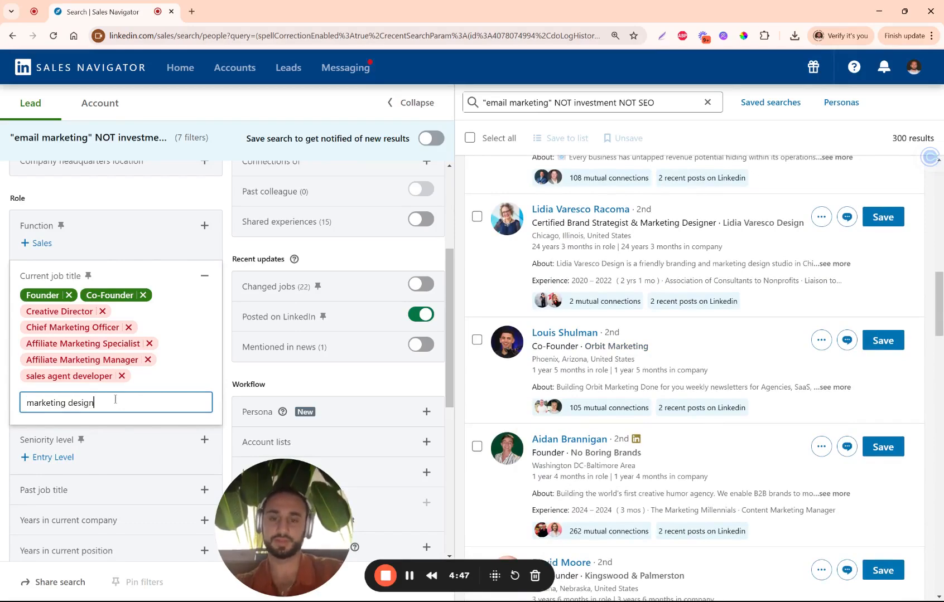
{"action": "left_click", "coordinate": [186, 445]}
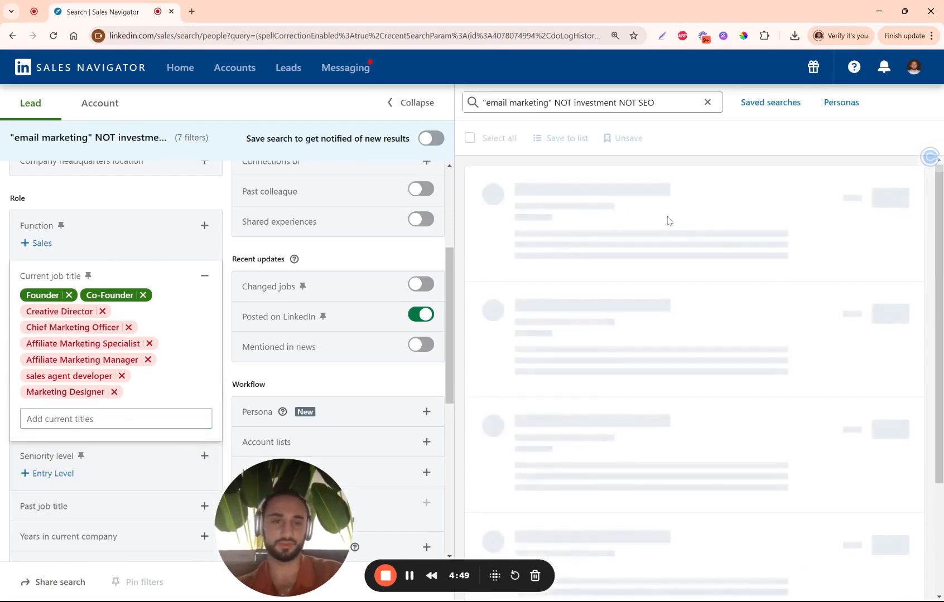
{"action": "left_click", "coordinate": [707, 151]}
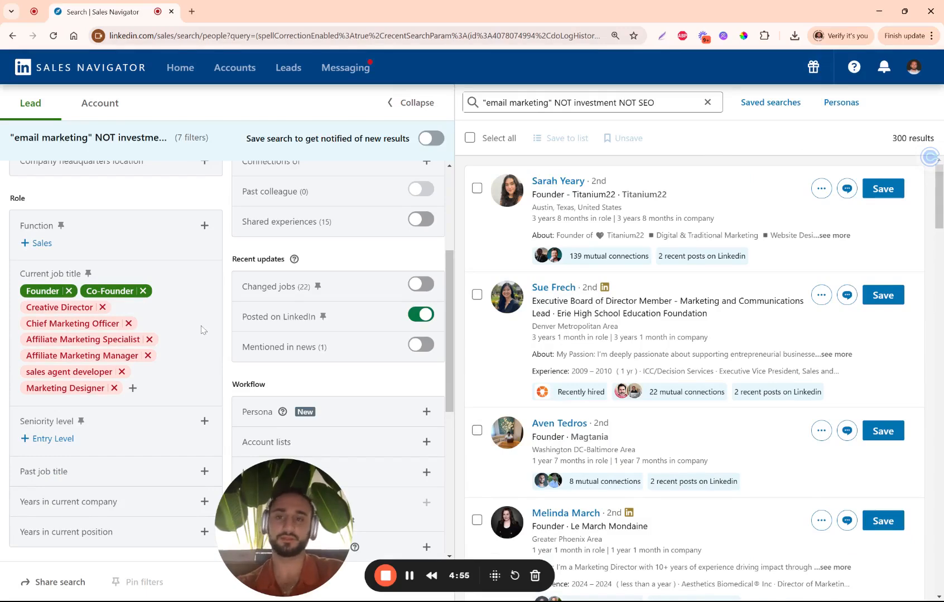
Review the keyword query, the leading results and the applied company and connection filters
{"action": "left_click", "coordinate": [667, 99]}
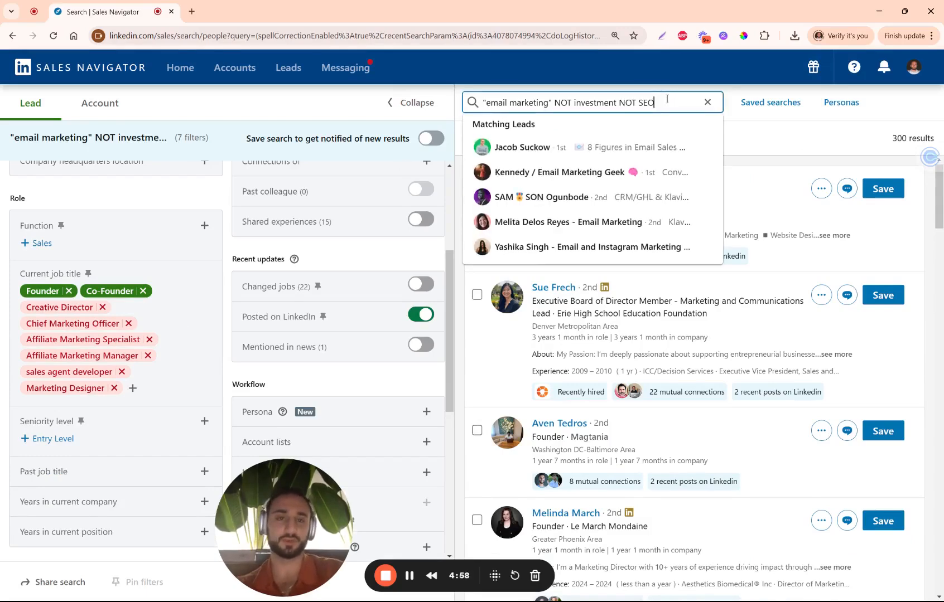
{"action": "left_click", "coordinate": [540, 329]}
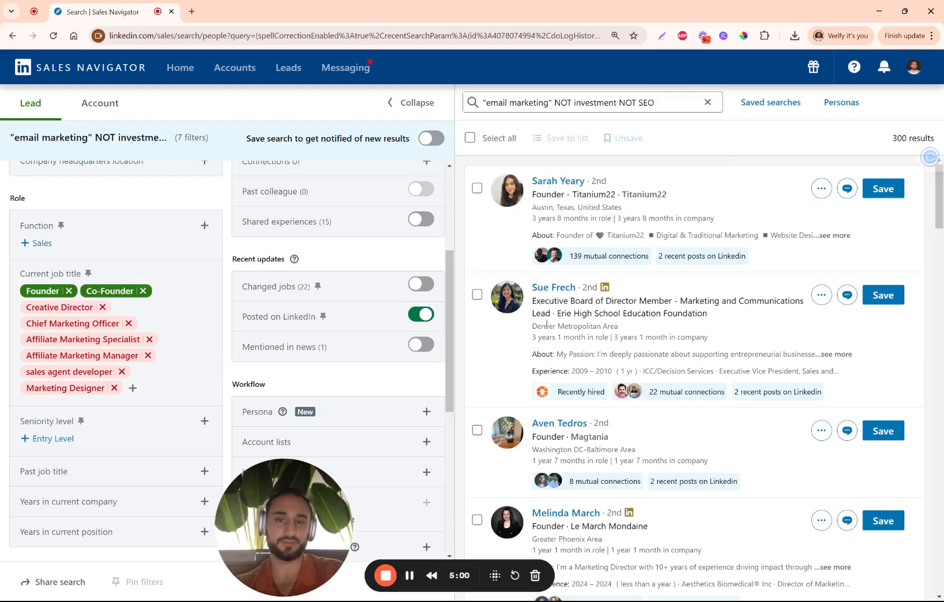
{"action": "scroll", "coordinate": [562, 322], "scroll_direction": "down", "scroll_amount": 1}
{"action": "scroll", "coordinate": [409, 349], "scroll_direction": "up", "scroll_amount": 1}
{"action": "scroll", "coordinate": [409, 350], "scroll_direction": "down", "scroll_amount": 2}
{"action": "scroll", "coordinate": [410, 350], "scroll_direction": "up", "scroll_amount": 4}
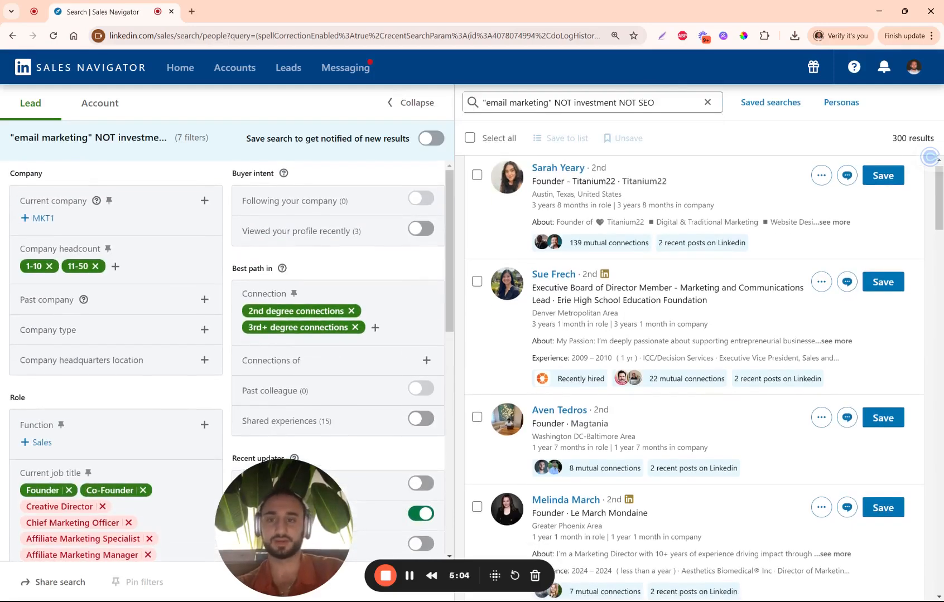
Include Advertising Services and Business Consulting and Services in the industry filter
{"action": "scroll", "coordinate": [342, 333], "scroll_direction": "down", "scroll_amount": 1}
{"action": "scroll", "coordinate": [265, 310], "scroll_direction": "down", "scroll_amount": 8}
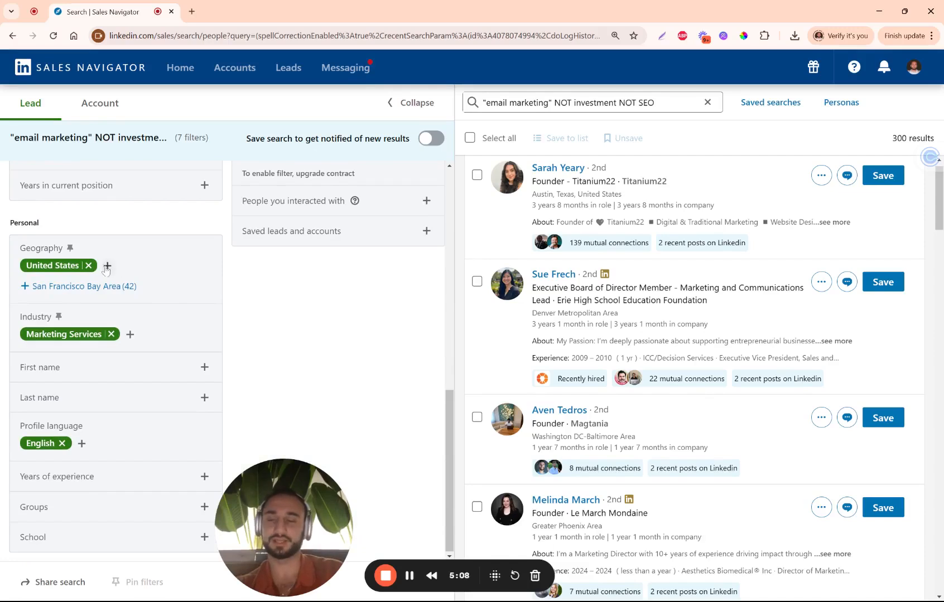
{"action": "left_click", "coordinate": [129, 334]}
{"action": "type", "text": "adv"}
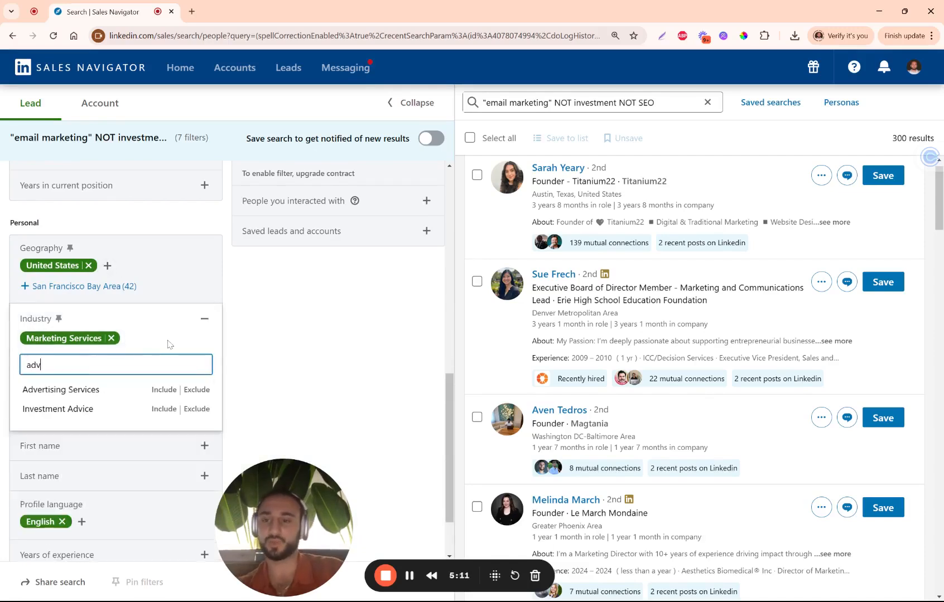
{"action": "left_click", "coordinate": [93, 395]}
{"action": "type", "text": "consult"}
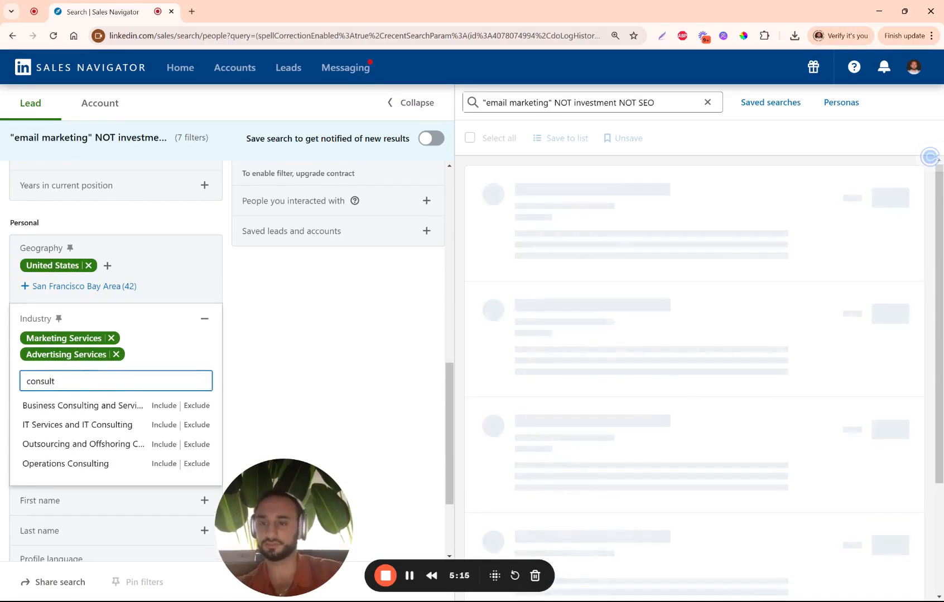
{"action": "left_click", "coordinate": [107, 419]}
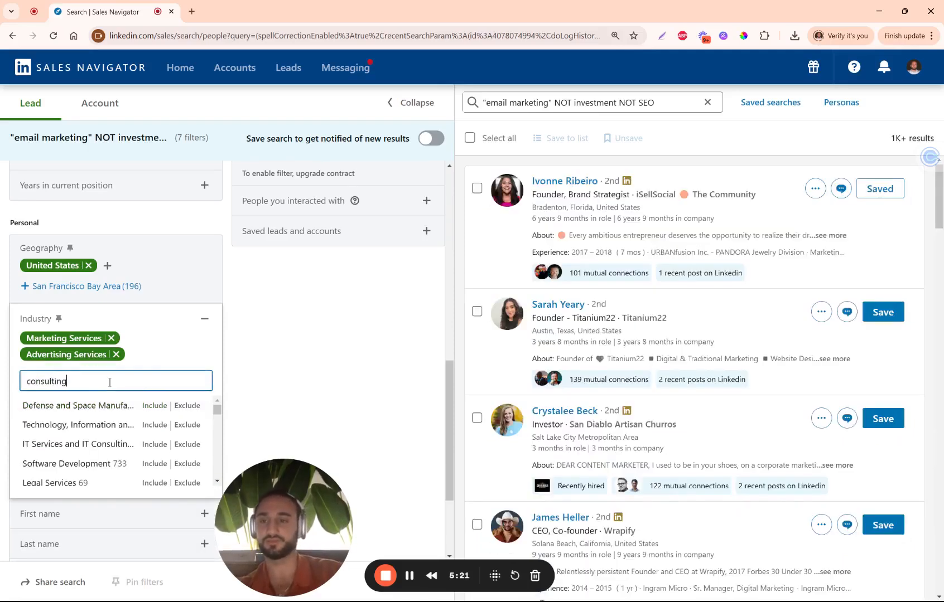
{"action": "key", "text": "Return"}
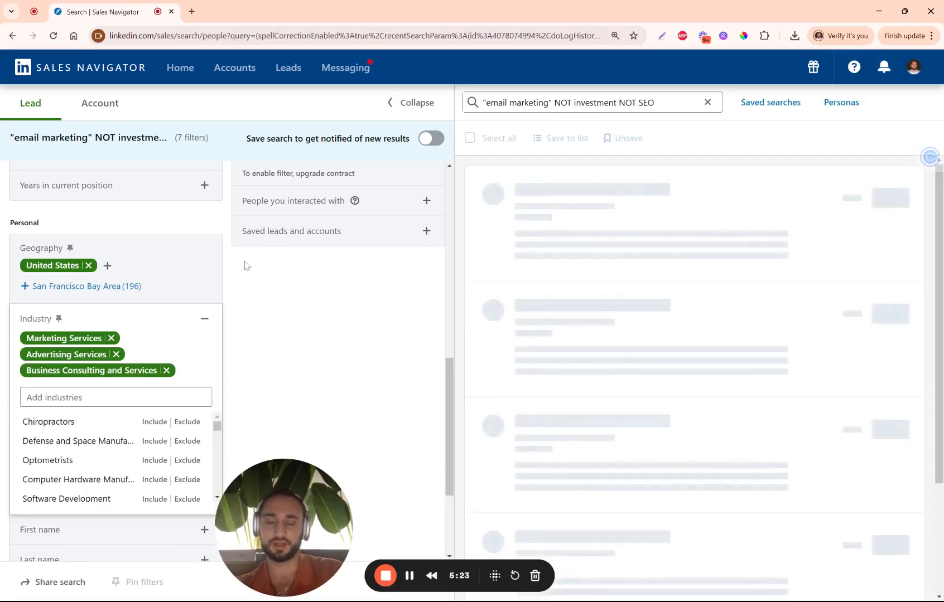
{"action": "left_click", "coordinate": [244, 265]}
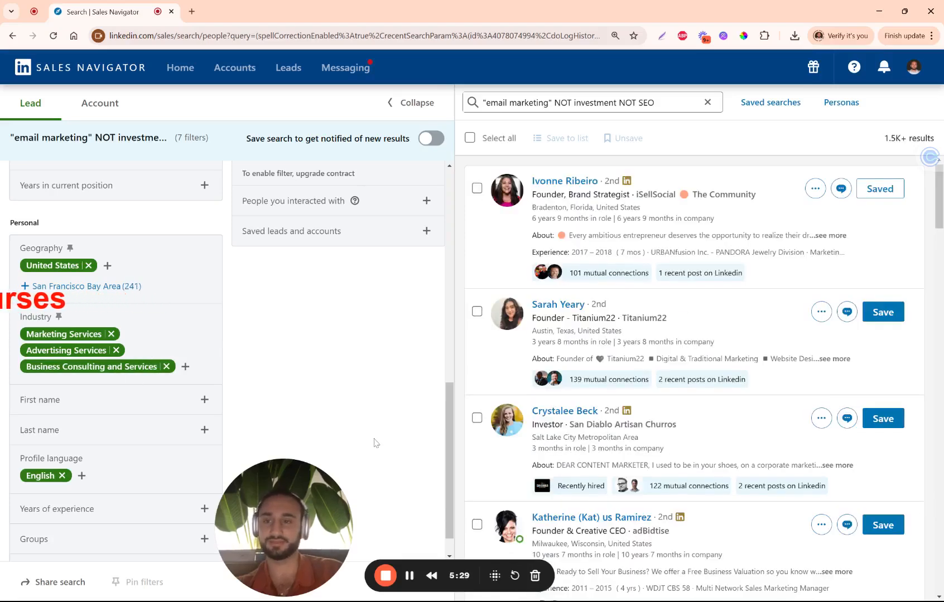
Save the current lead search with notifications for new results switched on
{"action": "scroll", "coordinate": [375, 443], "scroll_direction": "up", "scroll_amount": 10}
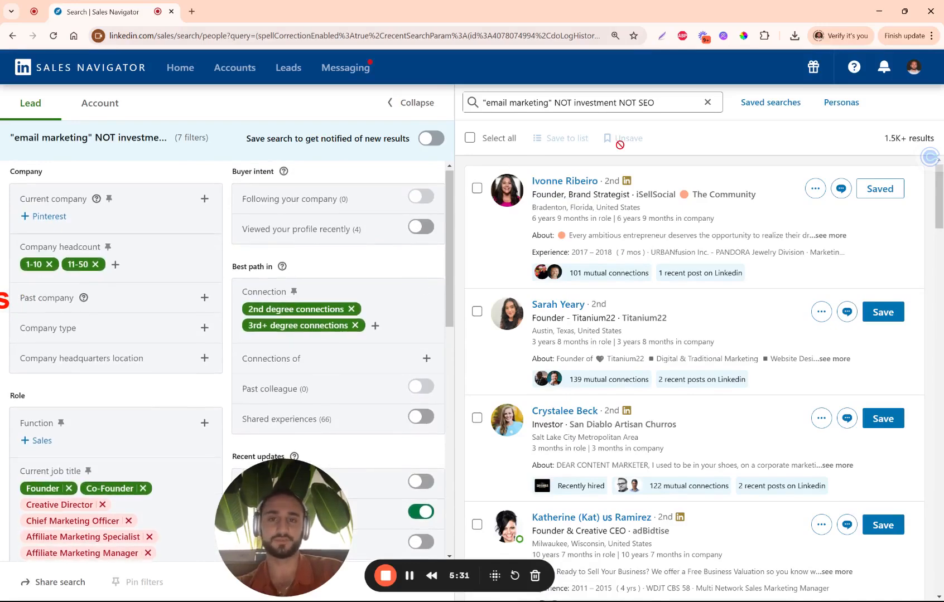
{"action": "left_click", "coordinate": [672, 100]}
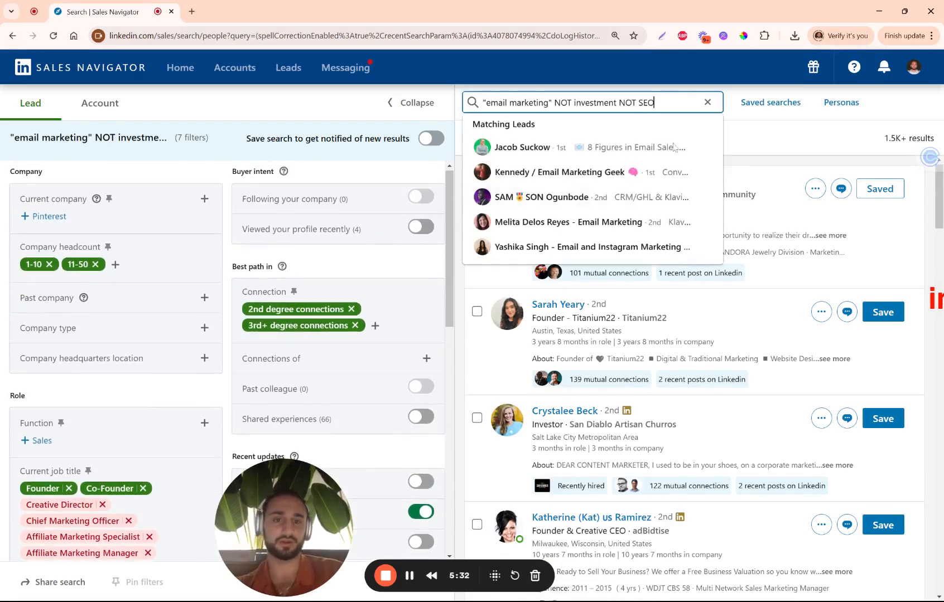
{"action": "left_click", "coordinate": [783, 159]}
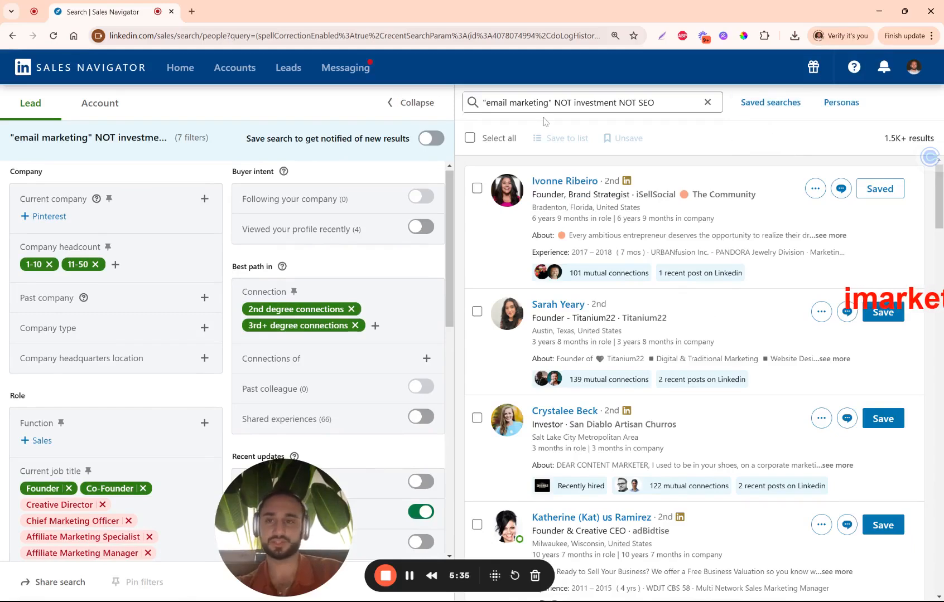
{"action": "left_click", "coordinate": [432, 139]}
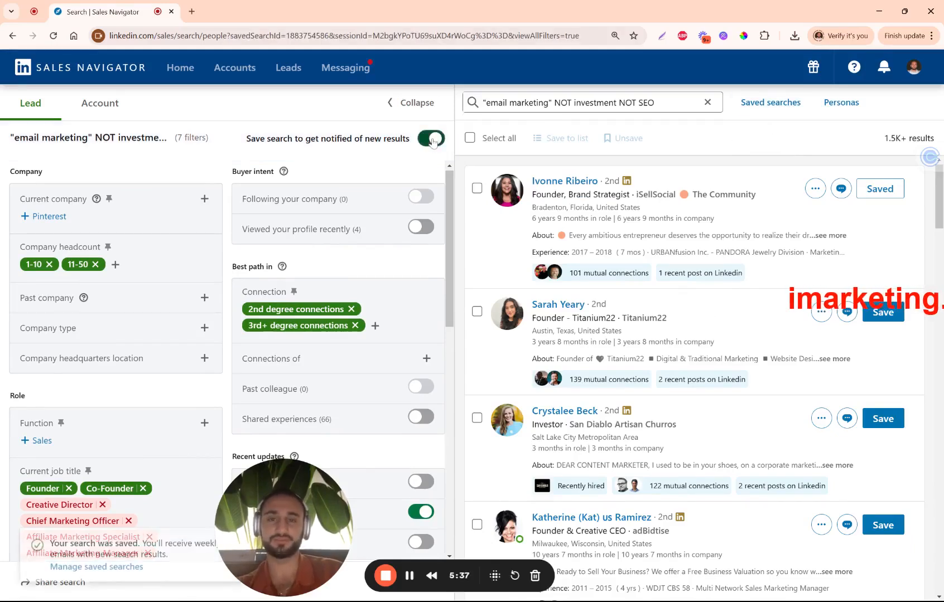
{"action": "left_click", "coordinate": [580, 102]}
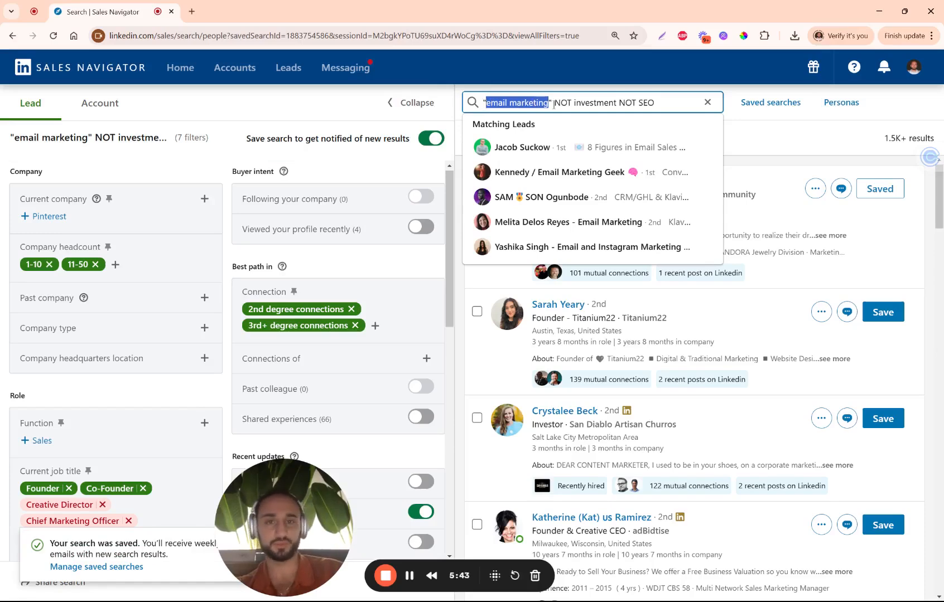
{"action": "left_click", "coordinate": [300, 109]}
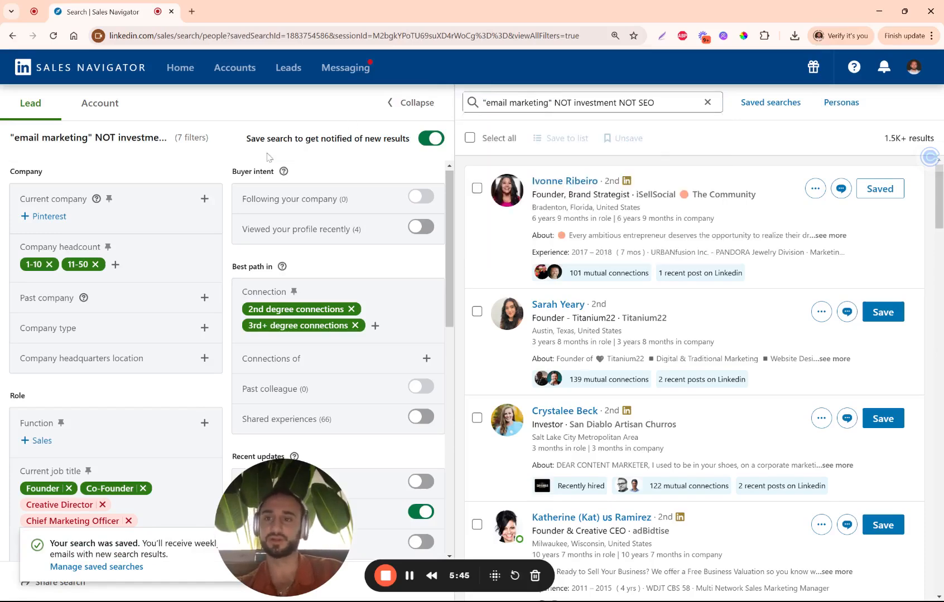
Include the Owner title in the current job title filter
{"action": "scroll", "coordinate": [183, 270], "scroll_direction": "down", "scroll_amount": 5}
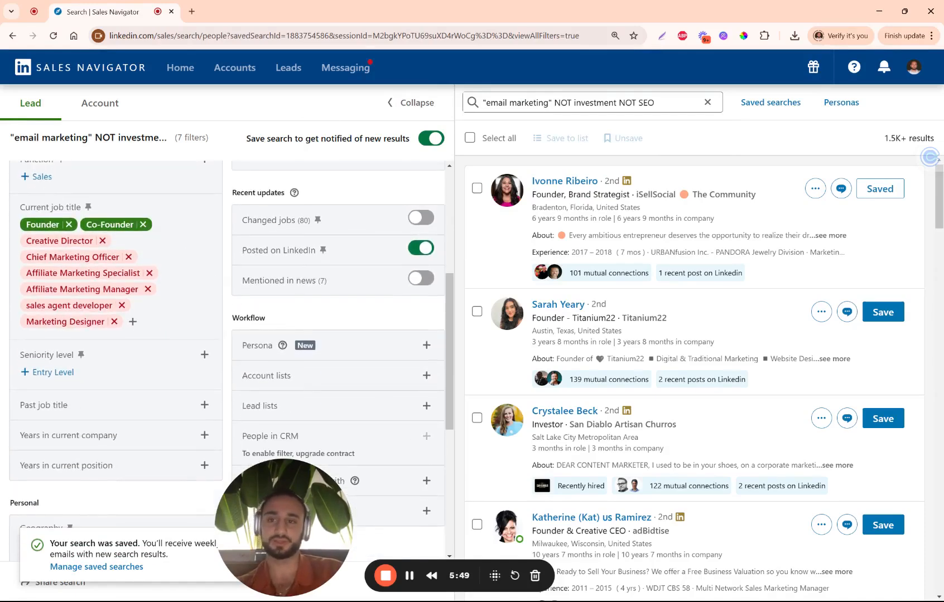
{"action": "left_click", "coordinate": [132, 322]}
{"action": "type", "text": "owner"}
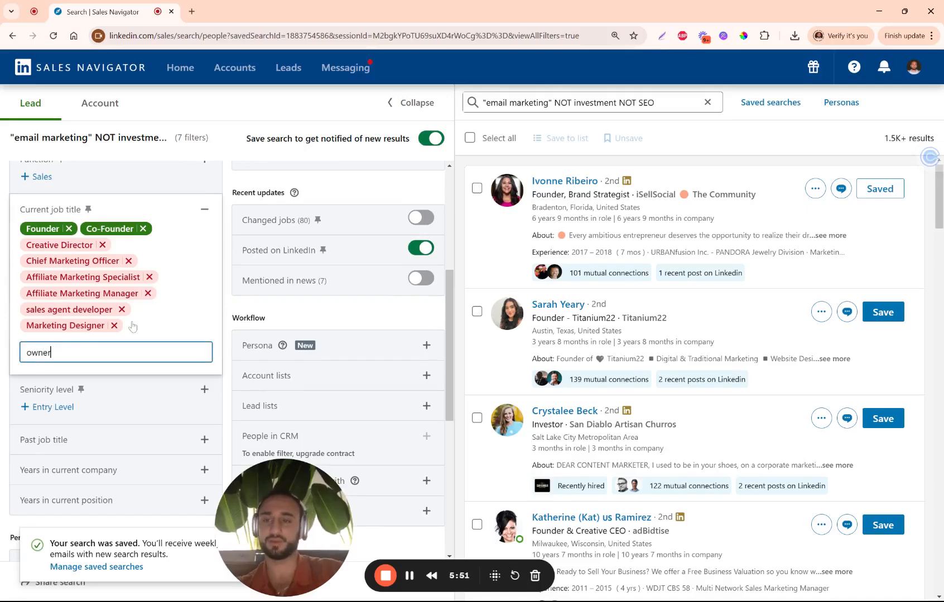
{"action": "left_click", "coordinate": [101, 377]}
{"action": "left_click", "coordinate": [110, 358]}
Add NOT promotions NOT supplies to the end of the keyword query and run the lead search
{"action": "scroll", "coordinate": [164, 420], "scroll_direction": "down", "scroll_amount": 5}
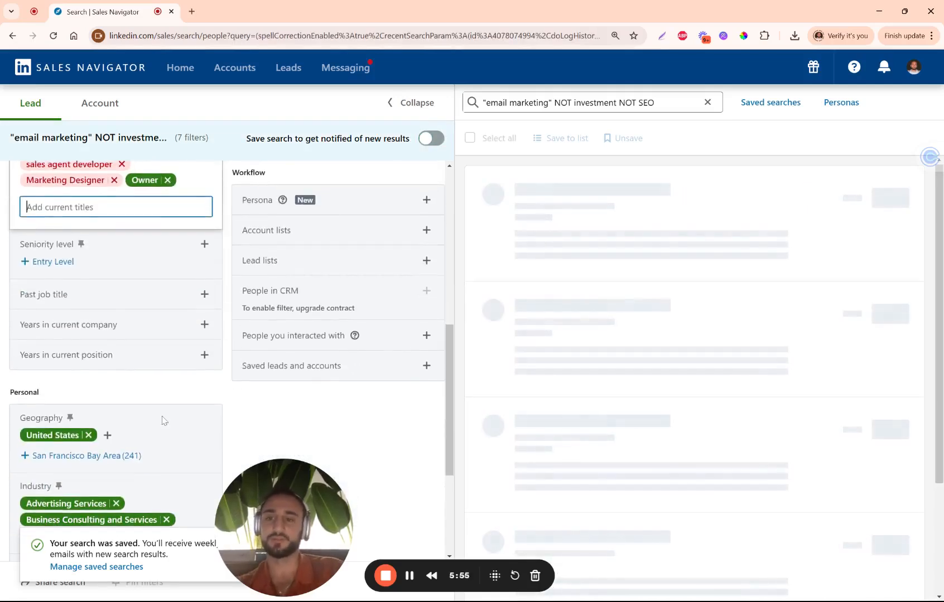
{"action": "scroll", "coordinate": [164, 421], "scroll_direction": "down", "scroll_amount": 2}
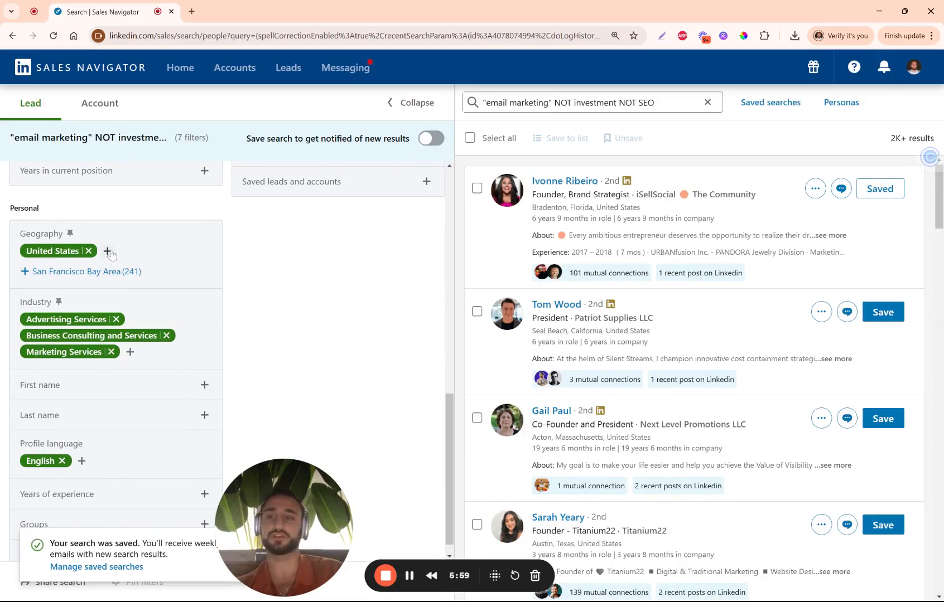
{"action": "scroll", "coordinate": [267, 299], "scroll_direction": "up", "scroll_amount": 10}
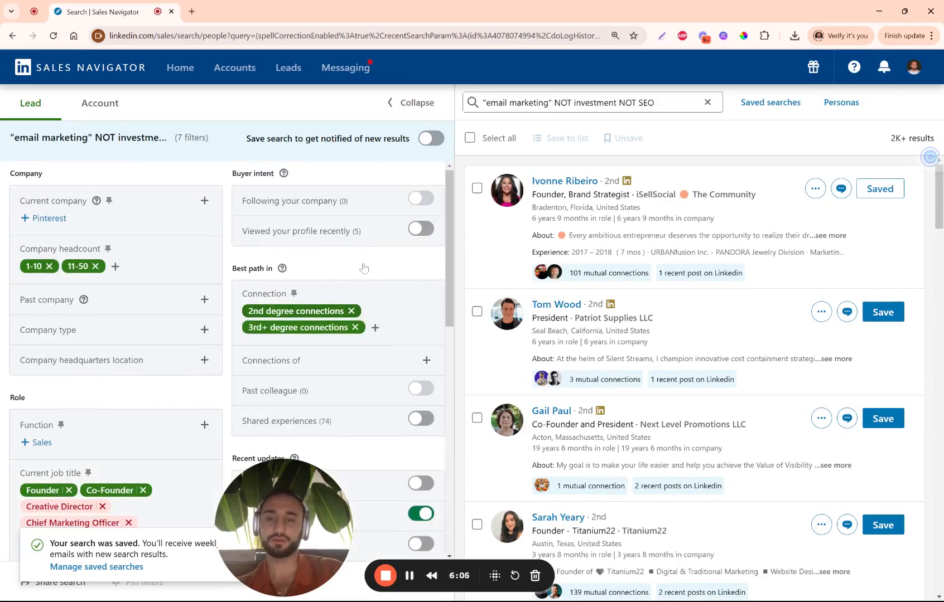
{"action": "scroll", "coordinate": [305, 333], "scroll_direction": "down", "scroll_amount": 10}
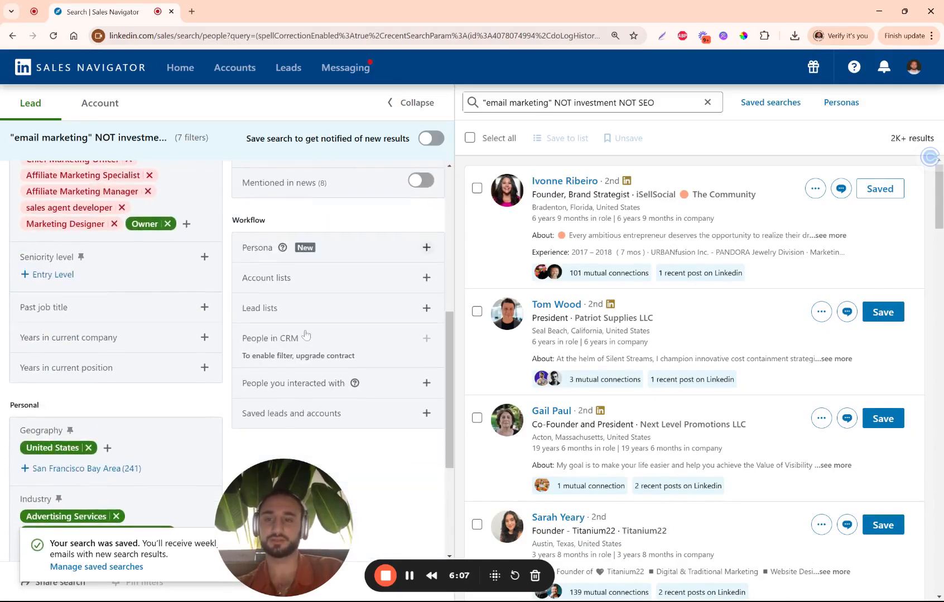
{"action": "scroll", "coordinate": [334, 335], "scroll_direction": "up", "scroll_amount": 10}
{"action": "left_click", "coordinate": [603, 103]}
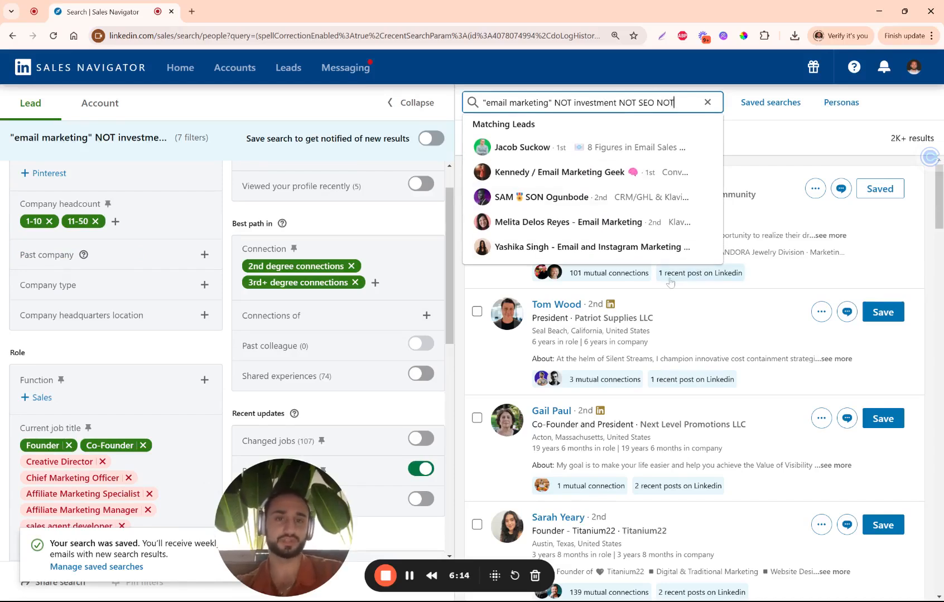
{"action": "type", "text": "romotions NO"}
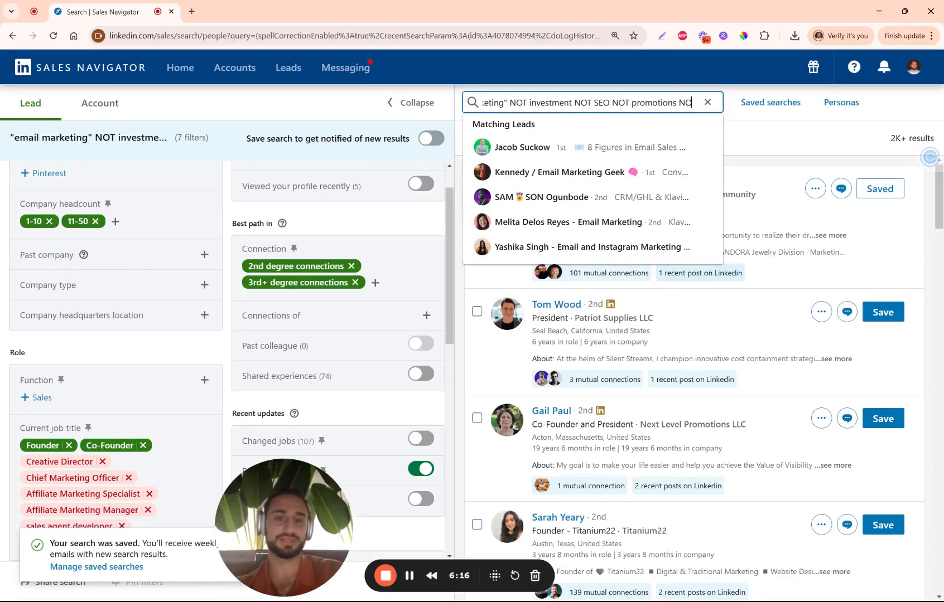
{"action": "type", "text": "T supplies"}
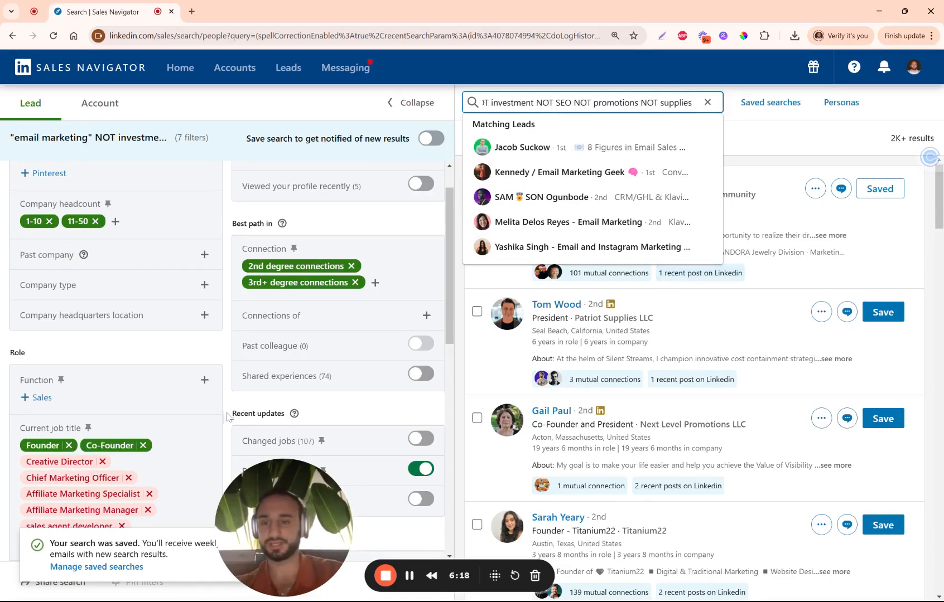
{"action": "key", "text": "Return"}
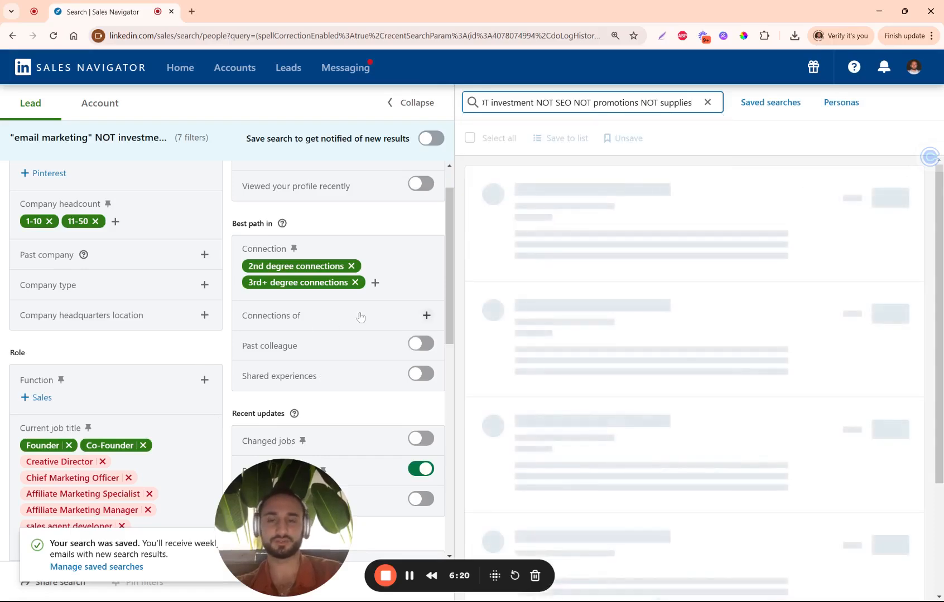
Exclude the Investor title in the current job title filter
{"action": "scroll", "coordinate": [205, 361], "scroll_direction": "down", "scroll_amount": 3}
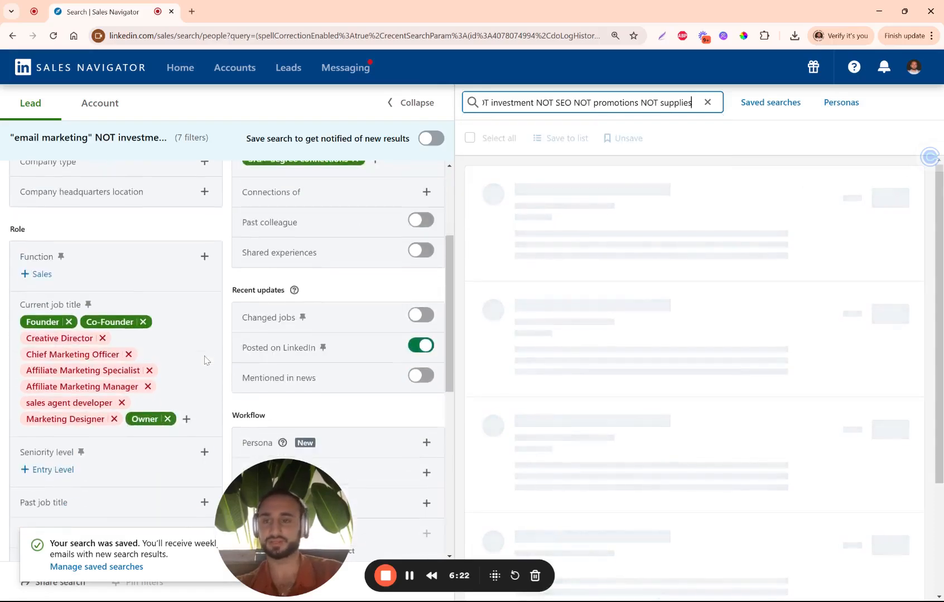
{"action": "left_click", "coordinate": [192, 397]}
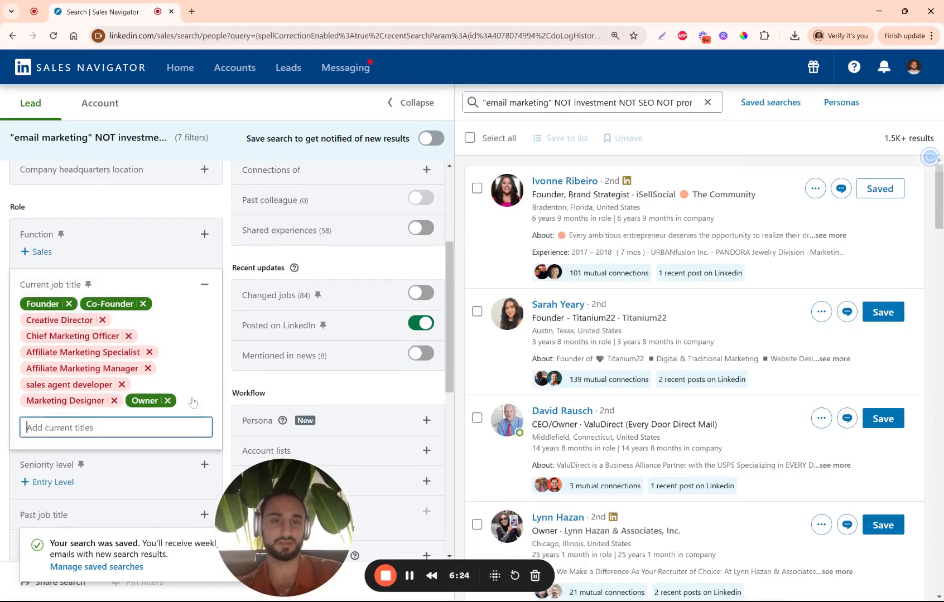
{"action": "scroll", "coordinate": [675, 289], "scroll_direction": "down", "scroll_amount": 8}
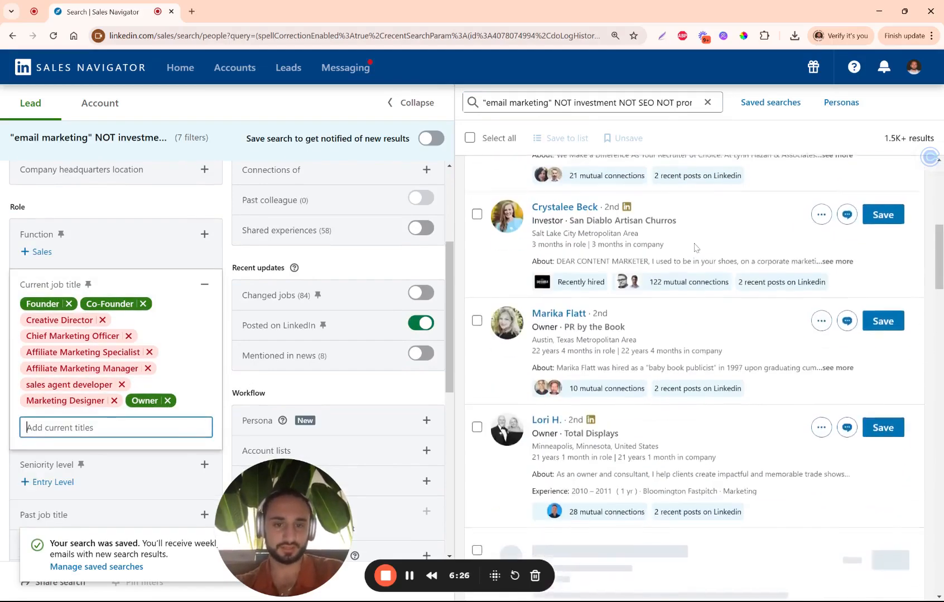
{"action": "type", "text": "investor"}
{"action": "left_click", "coordinate": [189, 451]}
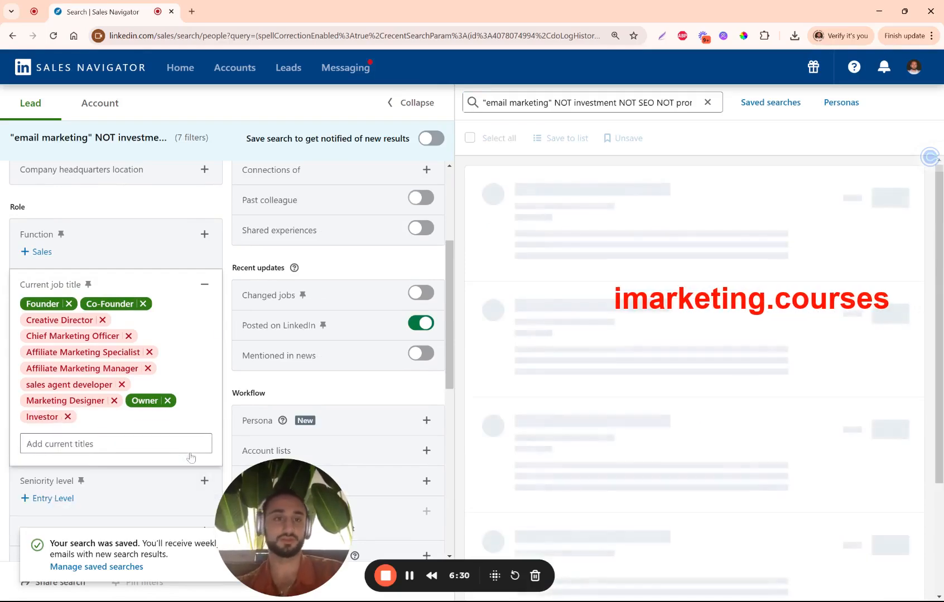
{"action": "left_click", "coordinate": [244, 261]}
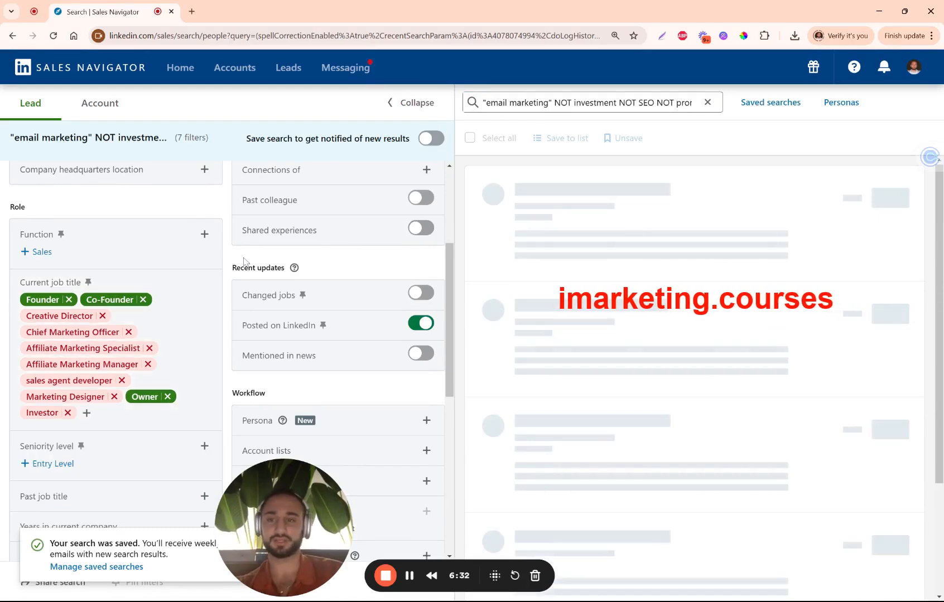
Check the keyword exclusions and save the refined lead search with notifications for new results switched on
{"action": "left_click", "coordinate": [564, 98]}
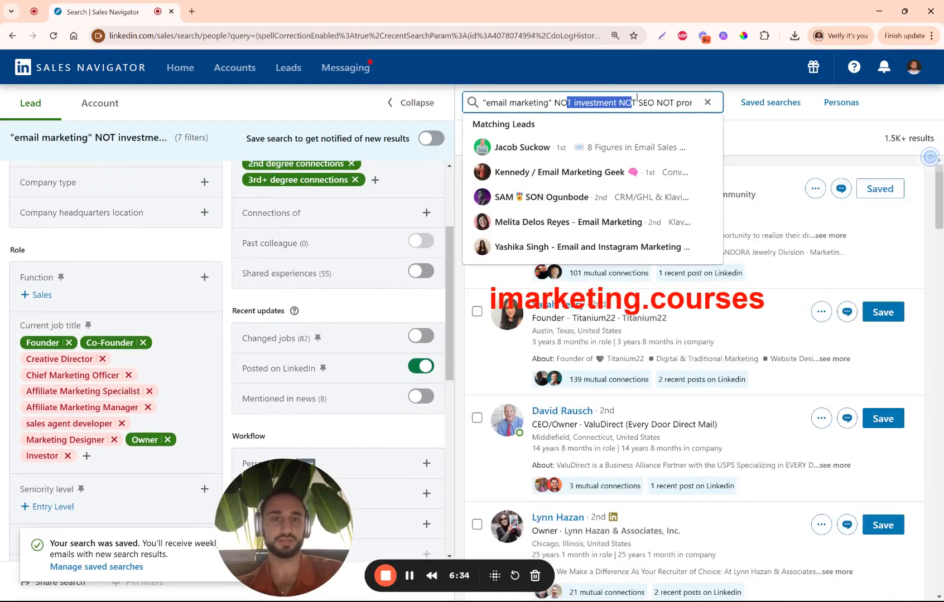
{"action": "left_click", "coordinate": [338, 106]}
{"action": "left_click_drag", "start_coordinate": [549, 102], "coordinate": [711, 108]}
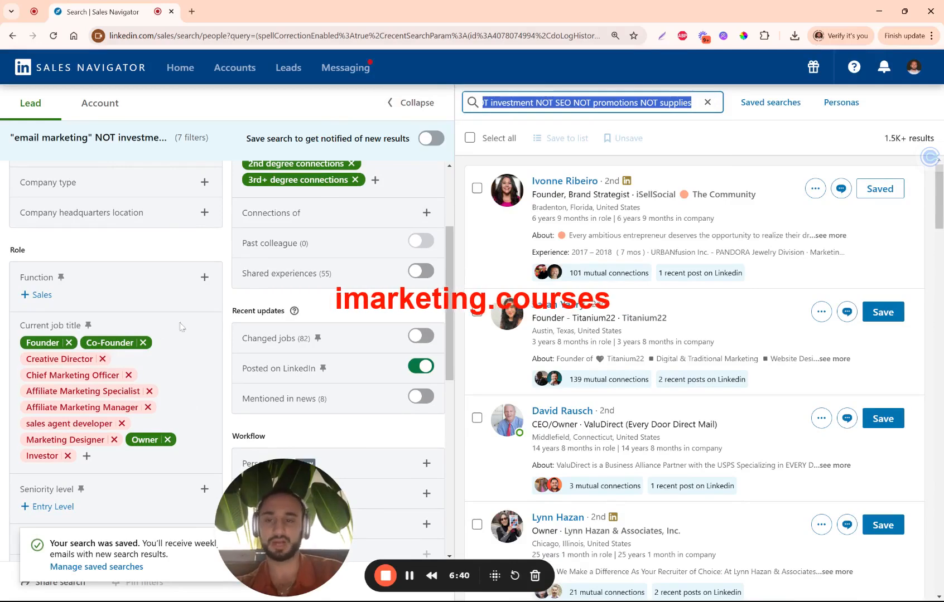
{"action": "left_click", "coordinate": [230, 321]}
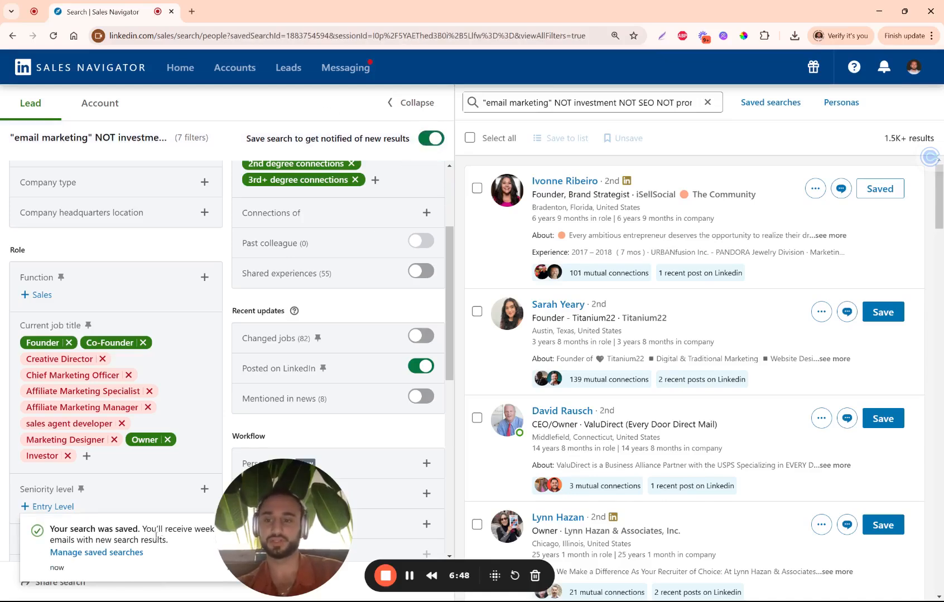
Rename the newest saved lead search as DEFAULT EXCLUSIONS
{"action": "left_click", "coordinate": [119, 554]}
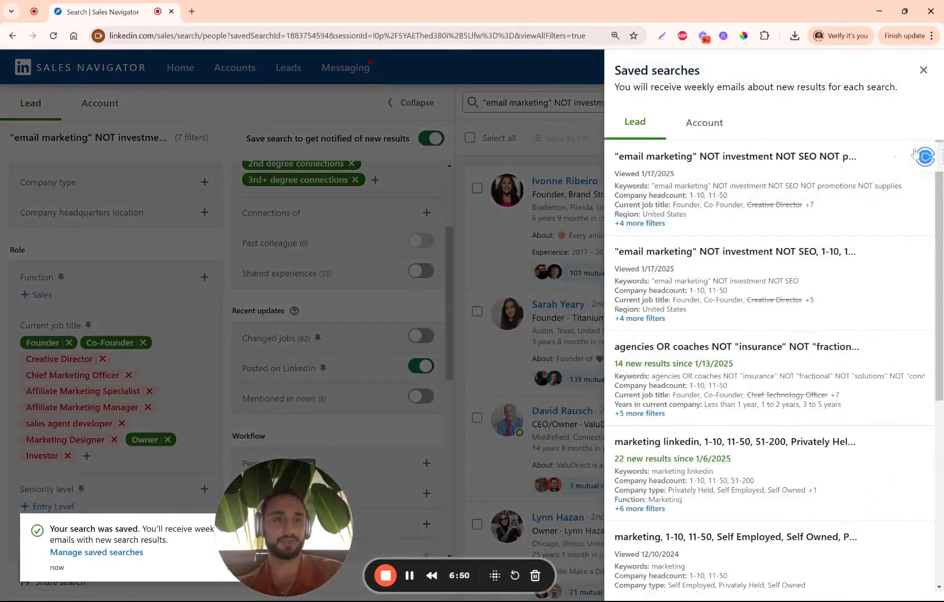
{"action": "left_click", "coordinate": [864, 155]}
{"action": "key", "text": "ctrl+a"}
{"action": "type", "text": "DEF"}
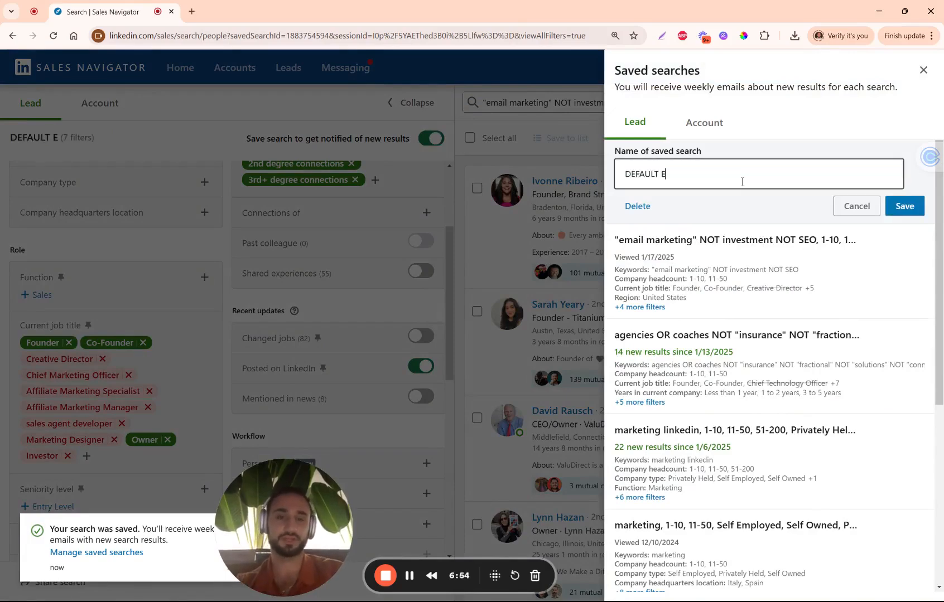
{"action": "left_click", "coordinate": [891, 201]}
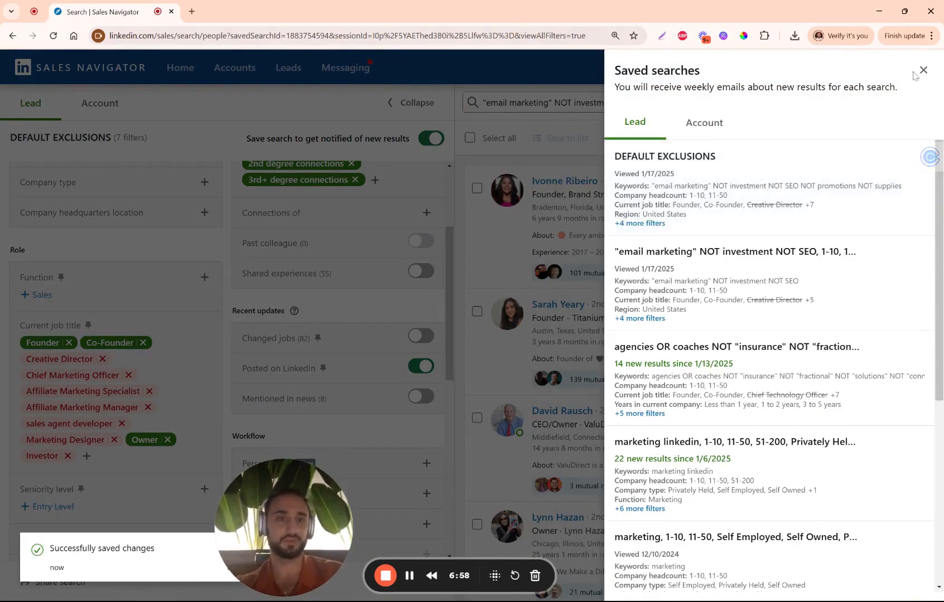
Open the DEFAULT EXCLUSIONS saved search and expand its full set of filters
{"action": "left_click", "coordinate": [687, 157]}
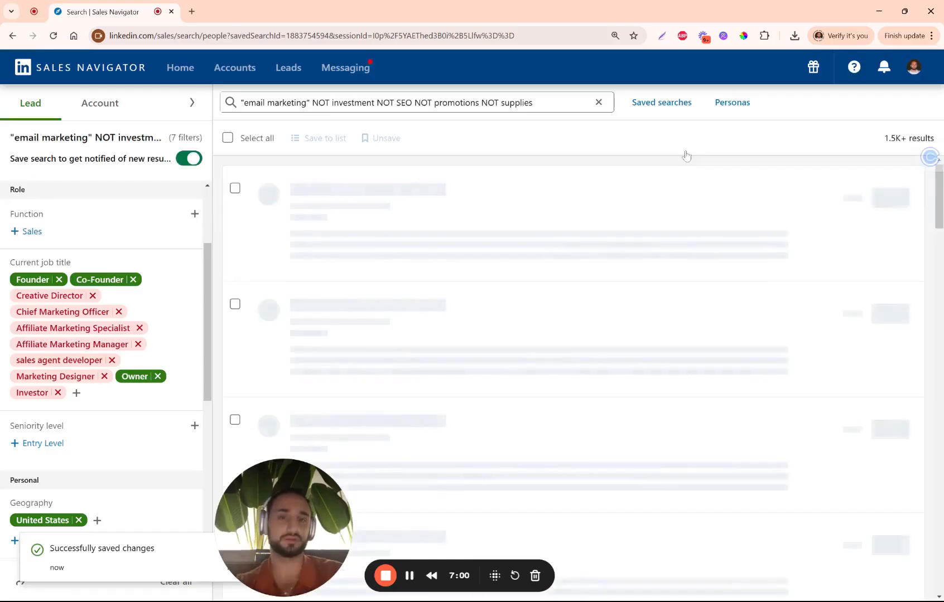
{"action": "left_click", "coordinate": [35, 108]}
{"action": "left_click", "coordinate": [191, 102]}
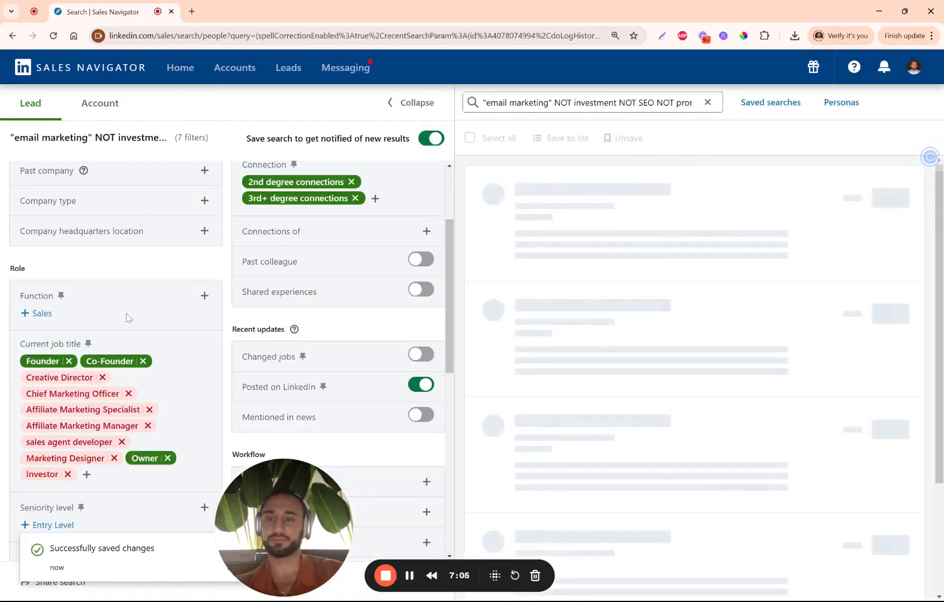
Review the company, role, geography, industry and language filters of the saved search along with its keyword query
{"action": "scroll", "coordinate": [125, 343], "scroll_direction": "down", "scroll_amount": 3}
{"action": "scroll", "coordinate": [159, 305], "scroll_direction": "down", "scroll_amount": 5}
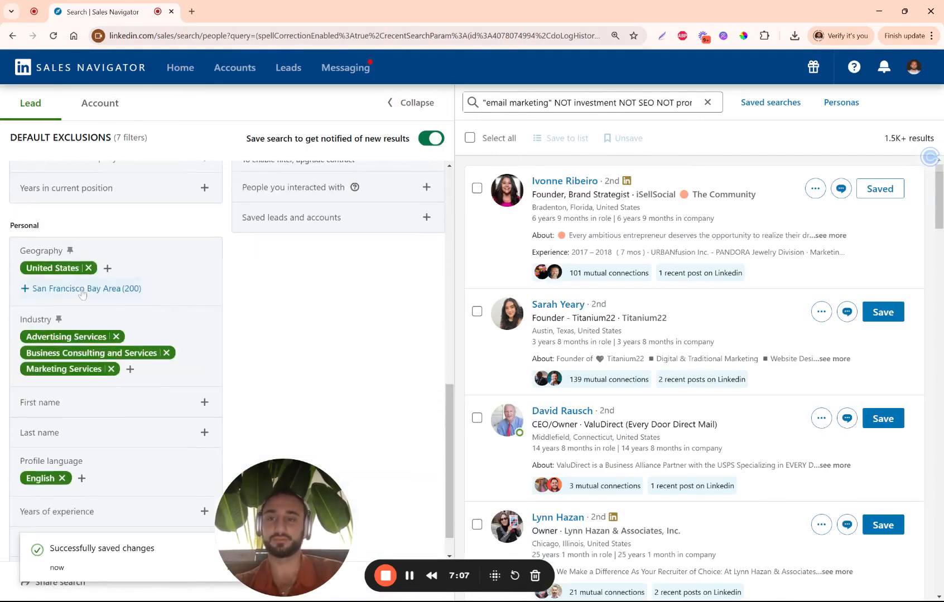
{"action": "scroll", "coordinate": [184, 275], "scroll_direction": "down", "scroll_amount": 1}
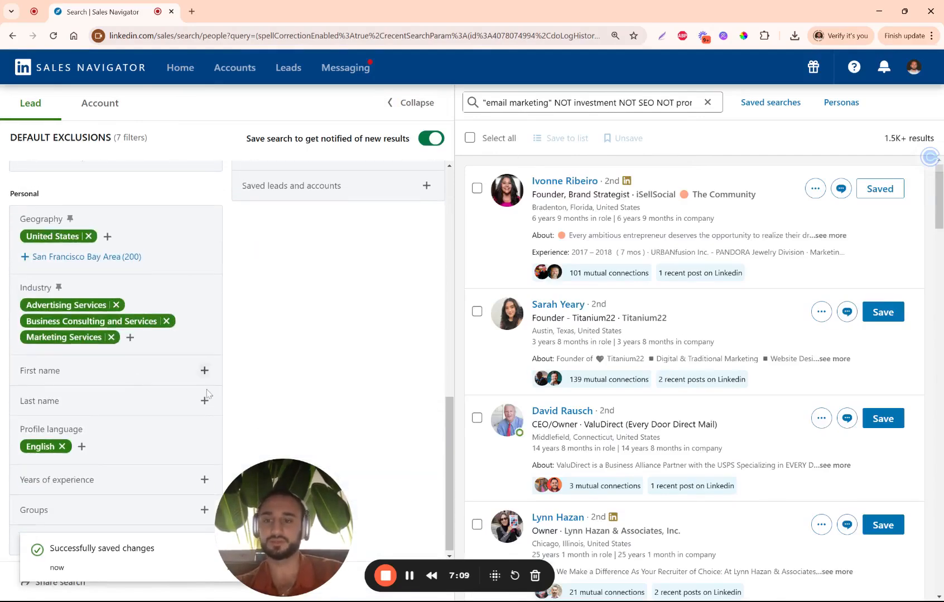
{"action": "scroll", "coordinate": [207, 394], "scroll_direction": "up", "scroll_amount": 8}
{"action": "scroll", "coordinate": [207, 393], "scroll_direction": "up", "scroll_amount": 2}
{"action": "scroll", "coordinate": [206, 394], "scroll_direction": "down", "scroll_amount": 3}
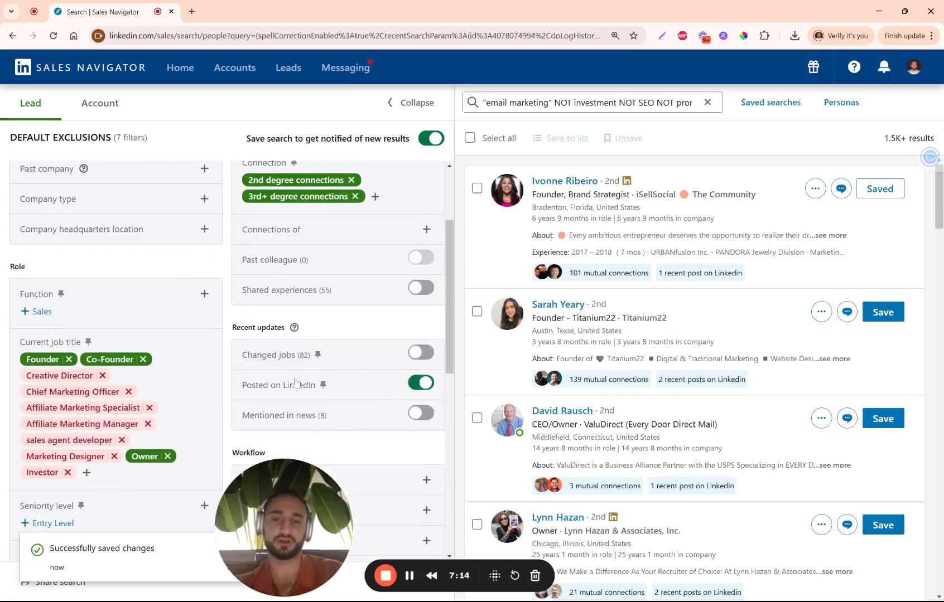
{"action": "scroll", "coordinate": [394, 394], "scroll_direction": "up", "scroll_amount": 4}
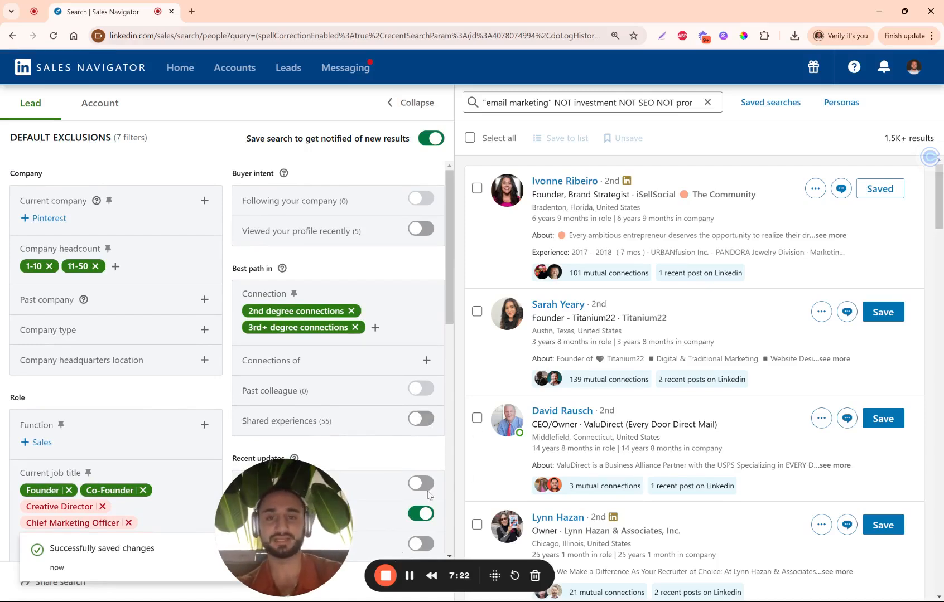
{"action": "left_click_drag", "start_coordinate": [485, 104], "coordinate": [687, 106]}
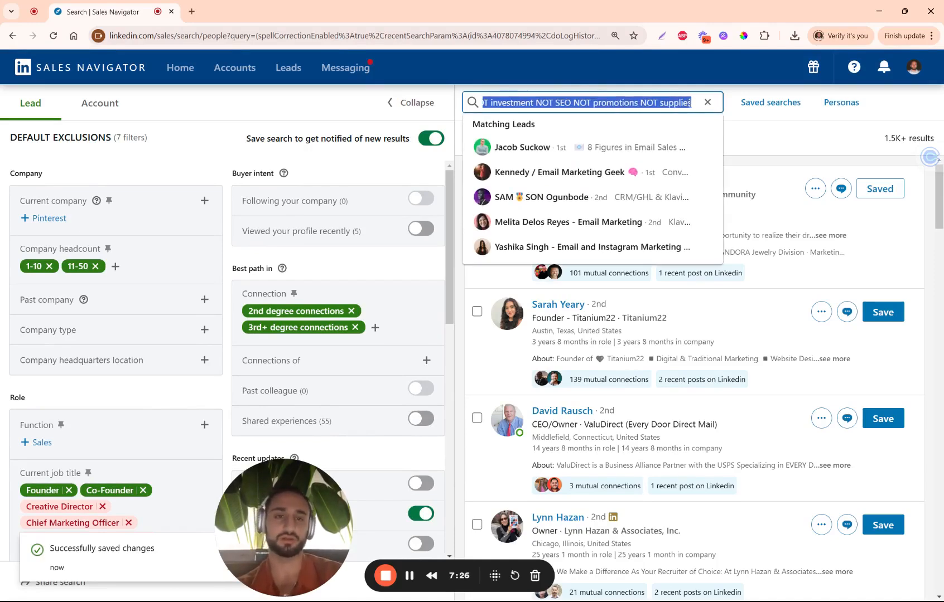
{"action": "left_click", "coordinate": [690, 103]}
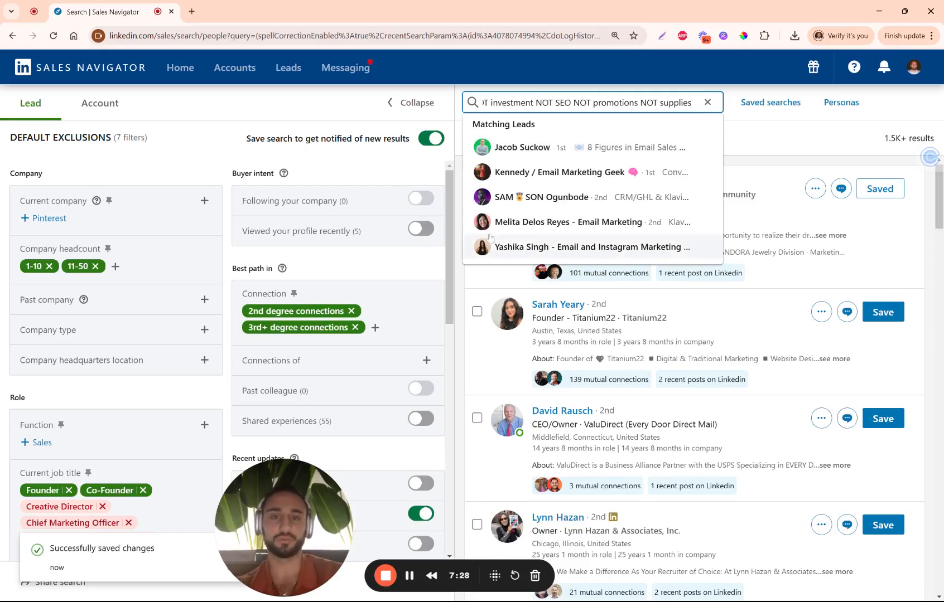
{"action": "left_click", "coordinate": [461, 193]}
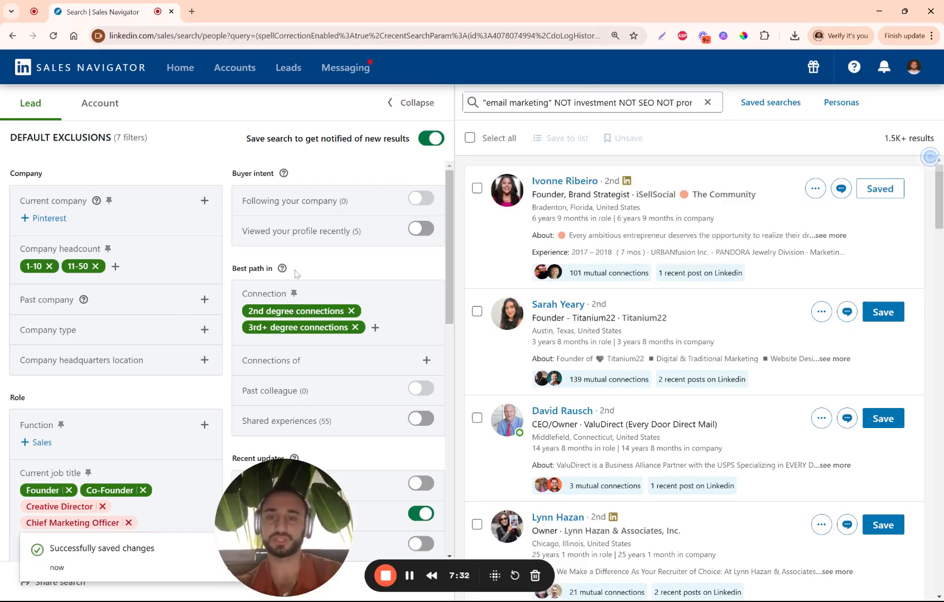
{"action": "scroll", "coordinate": [313, 276], "scroll_direction": "down", "scroll_amount": 2}
{"action": "scroll", "coordinate": [329, 271], "scroll_direction": "up", "scroll_amount": 2}
{"action": "scroll", "coordinate": [329, 270], "scroll_direction": "down", "scroll_amount": 2}
{"action": "scroll", "coordinate": [328, 270], "scroll_direction": "up", "scroll_amount": 3}
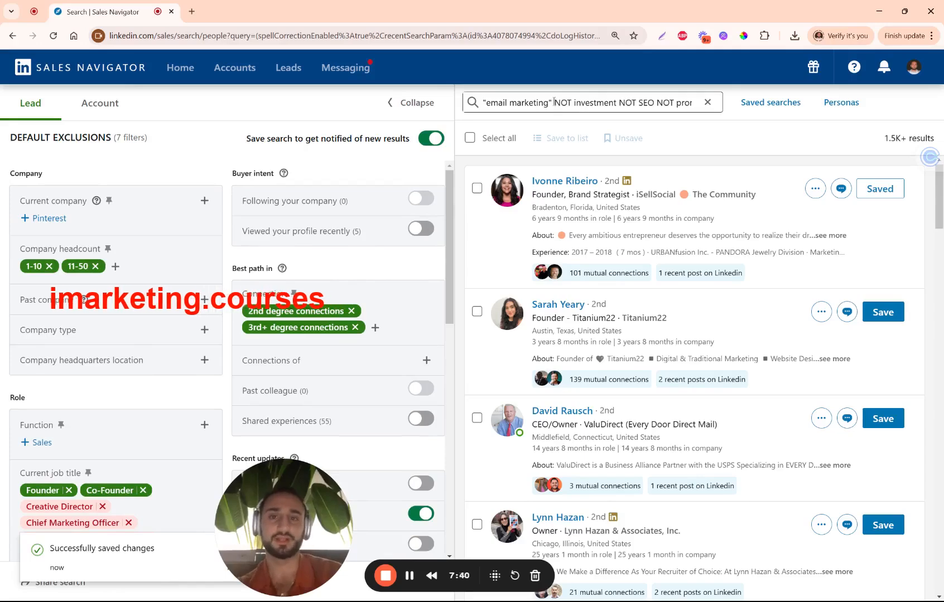
Examine the NOT exclusions and the "email marketing" term in the keyword query against the leading results
{"action": "left_click_drag", "start_coordinate": [554, 102], "coordinate": [683, 102]}
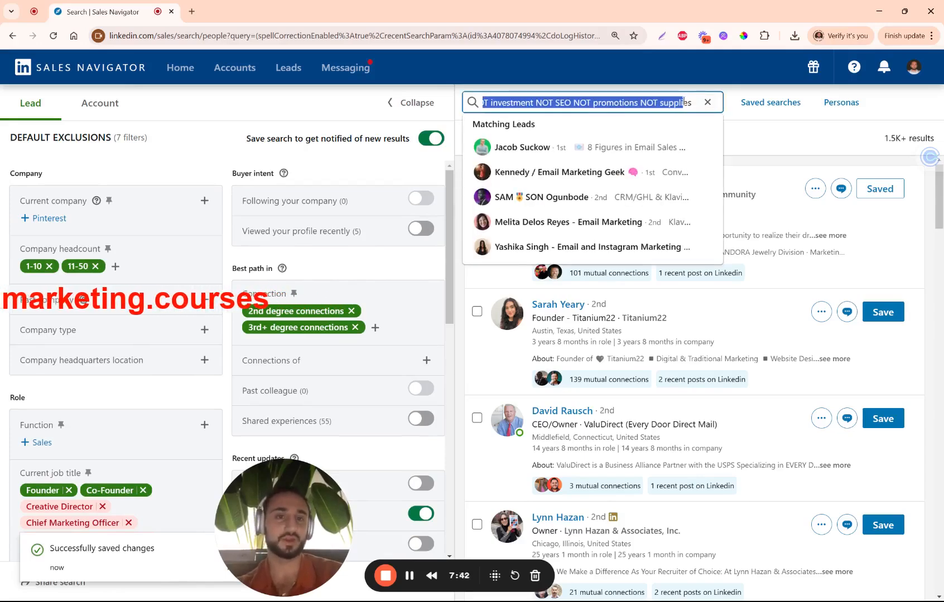
{"action": "left_click", "coordinate": [684, 102]}
{"action": "left_click", "coordinate": [798, 169]}
{"action": "scroll", "coordinate": [769, 203], "scroll_direction": "down", "scroll_amount": 6}
{"action": "scroll", "coordinate": [767, 204], "scroll_direction": "up", "scroll_amount": 6}
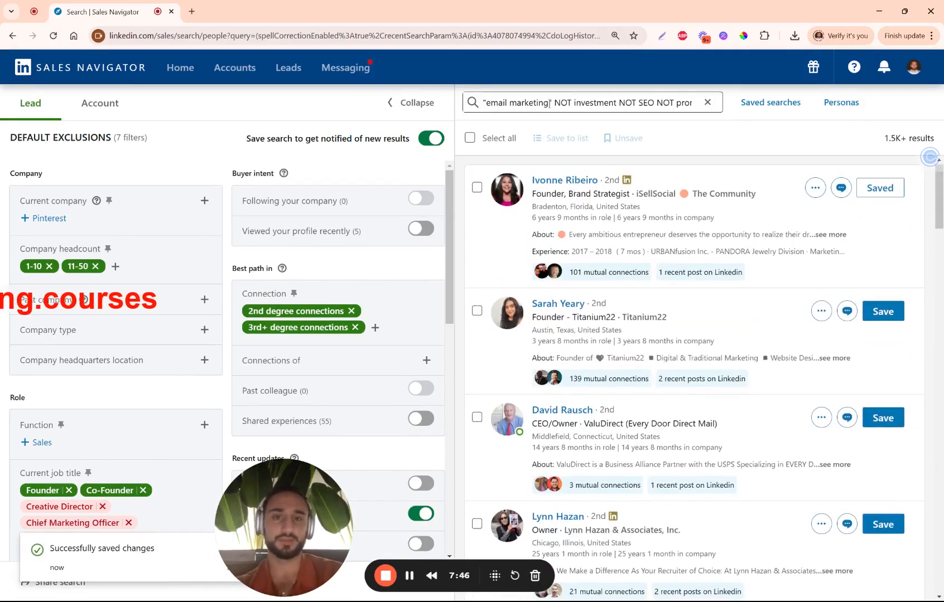
{"action": "left_click_drag", "start_coordinate": [549, 103], "coordinate": [489, 102]}
{"action": "left_click", "coordinate": [490, 103]}
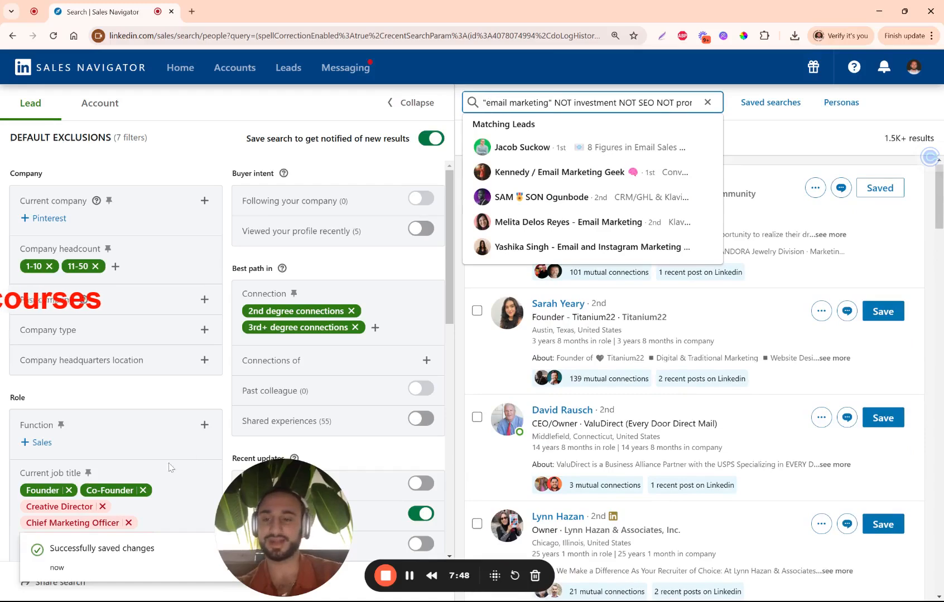
{"action": "left_click", "coordinate": [461, 343]}
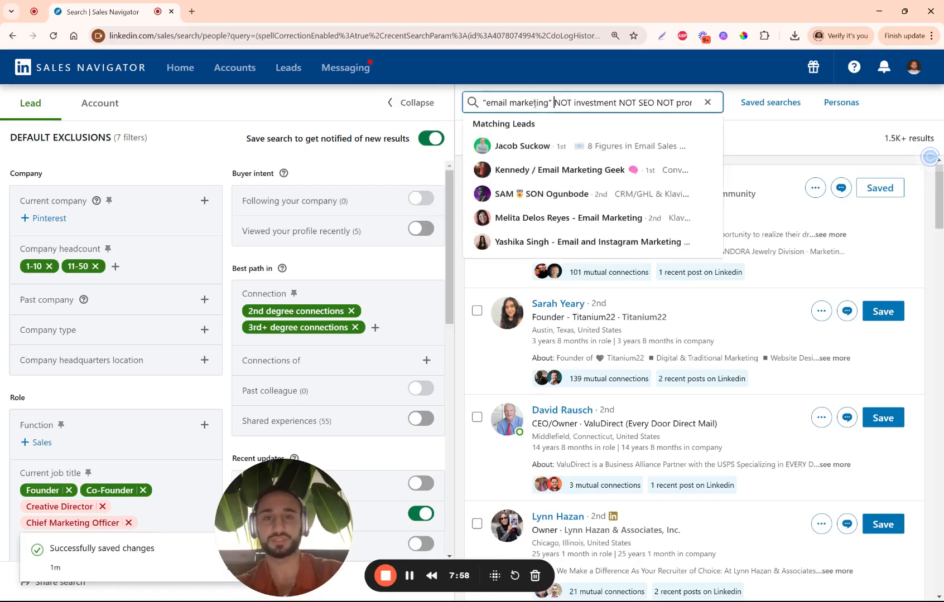
{"action": "left_click_drag", "start_coordinate": [554, 103], "coordinate": [455, 111]}
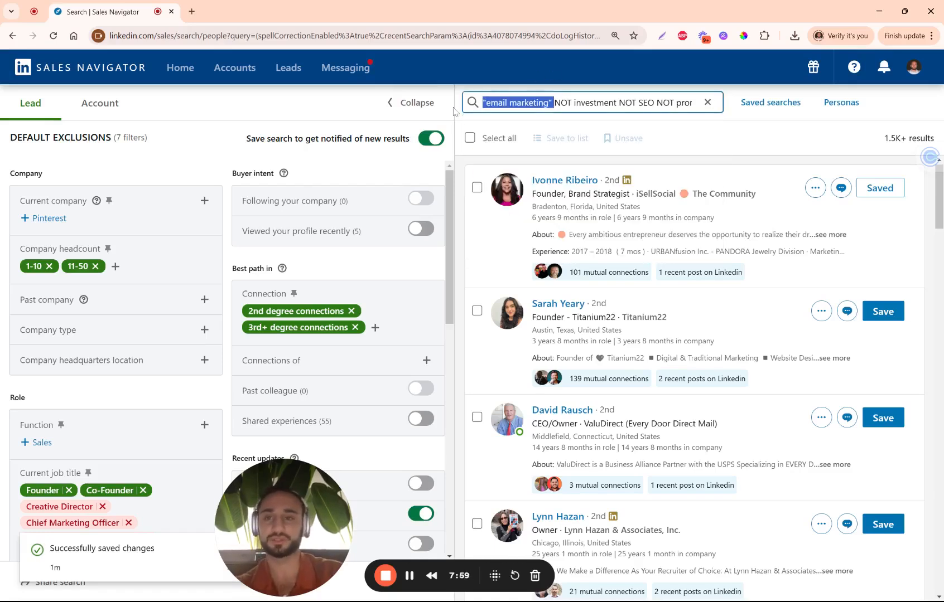
{"action": "left_click", "coordinate": [225, 162]}
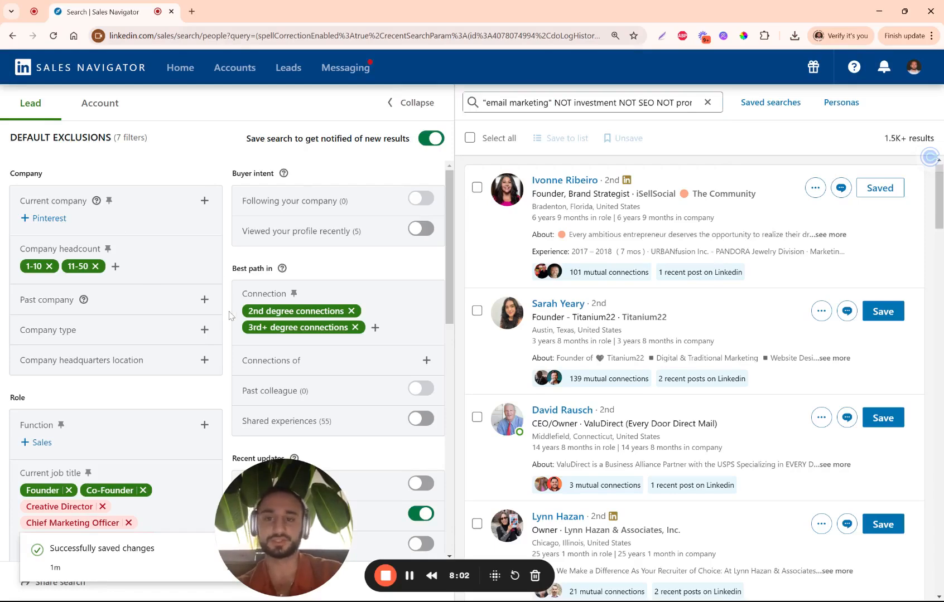
Review the job title exclusions, recent-update filters and keyword query of the DEFAULT EXCLUSIONS search alongside its leading lead results
{"action": "scroll", "coordinate": [229, 316], "scroll_direction": "down", "scroll_amount": 5}
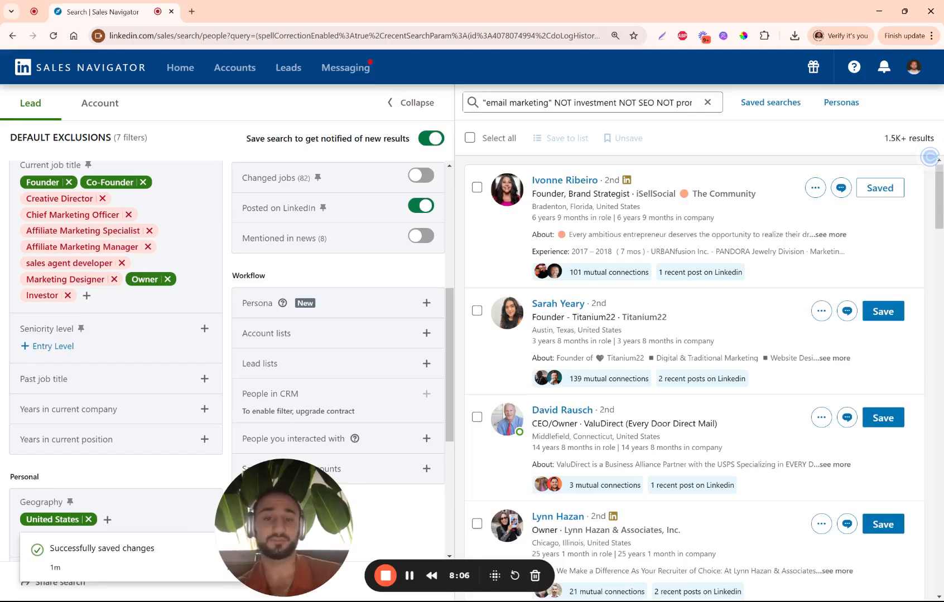
{"action": "scroll", "coordinate": [686, 336], "scroll_direction": "down", "scroll_amount": 4}
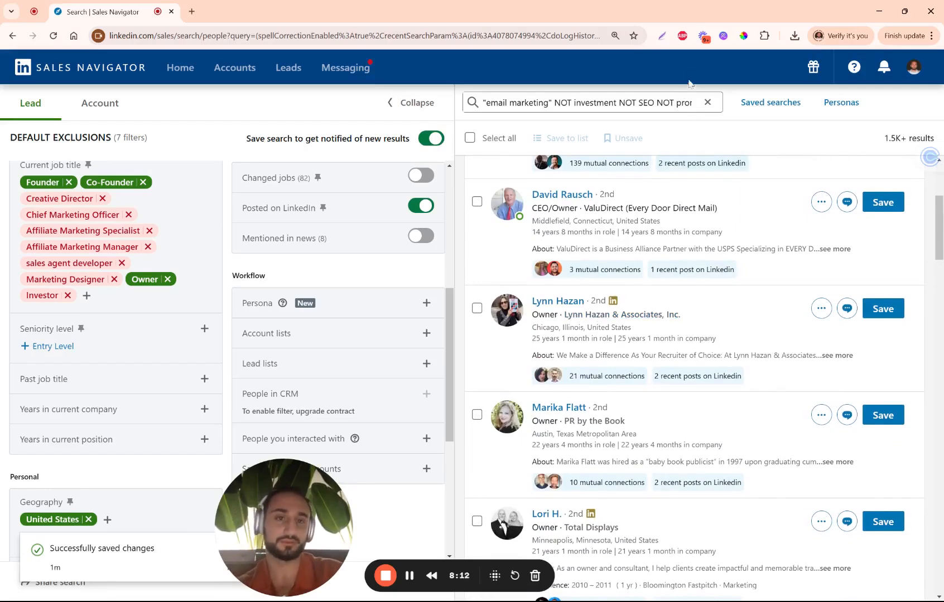
{"action": "left_click_drag", "start_coordinate": [680, 102], "coordinate": [620, 122]}
{"action": "left_click", "coordinate": [308, 114]}
{"action": "left_click_drag", "start_coordinate": [451, 321], "coordinate": [451, 294]}
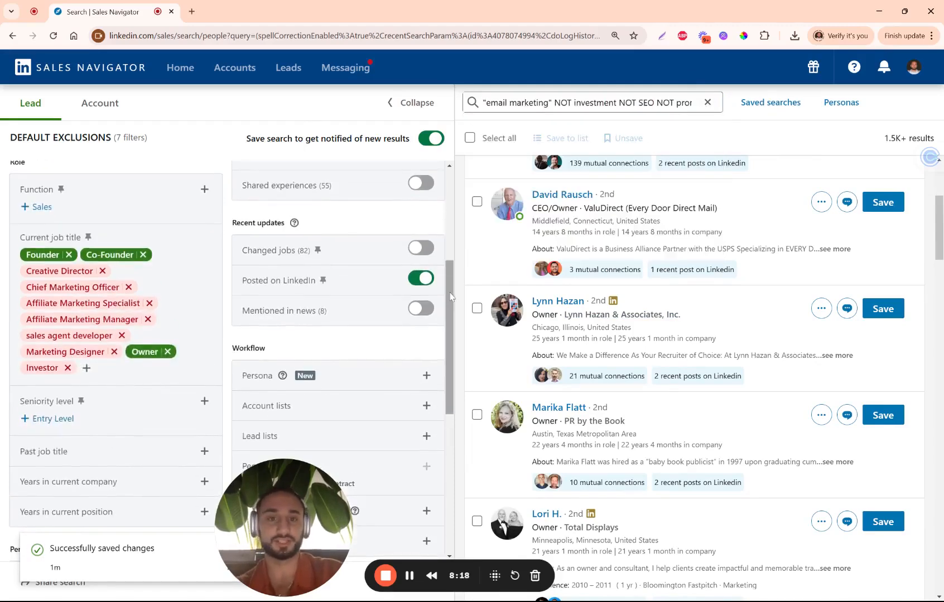
{"action": "scroll", "coordinate": [451, 296], "scroll_direction": "up", "scroll_amount": 4}
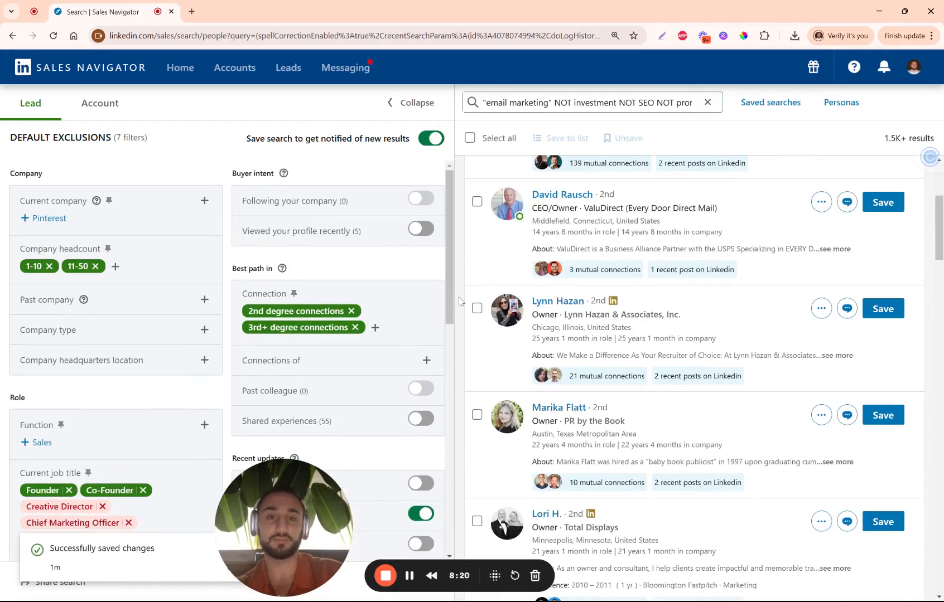
{"action": "scroll", "coordinate": [642, 233], "scroll_direction": "up", "scroll_amount": 4}
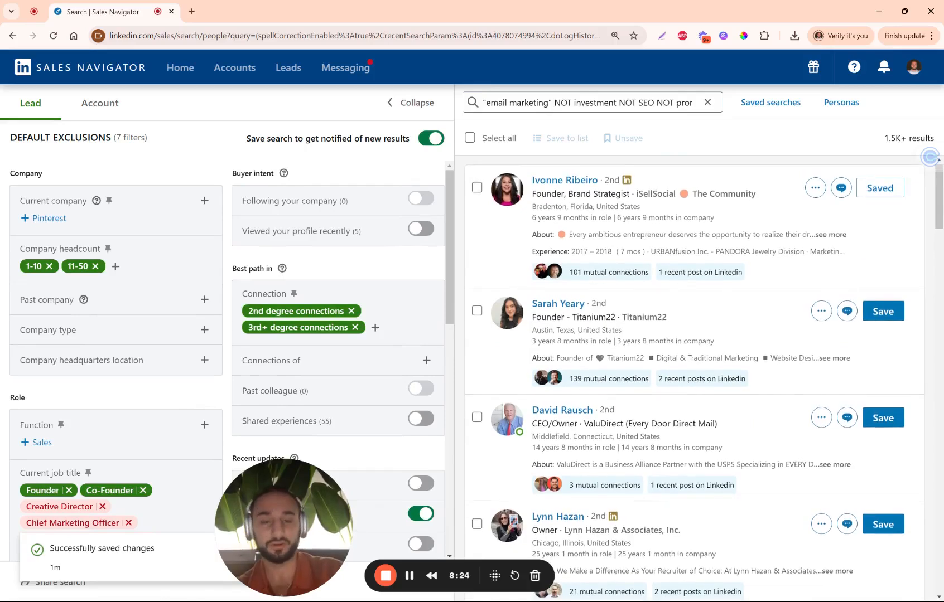
{"action": "left_click", "coordinate": [563, 35]}
{"action": "left_click", "coordinate": [462, 189]}
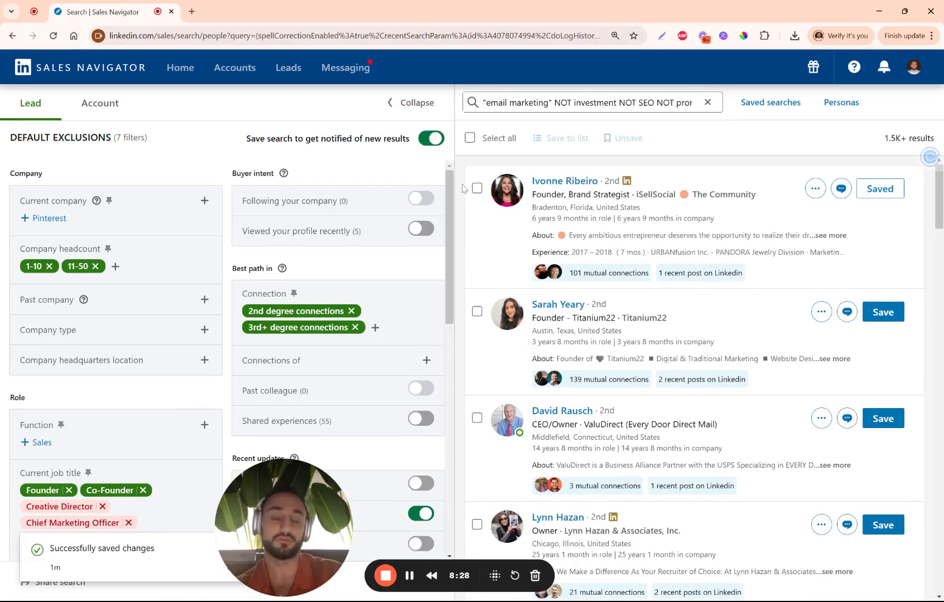